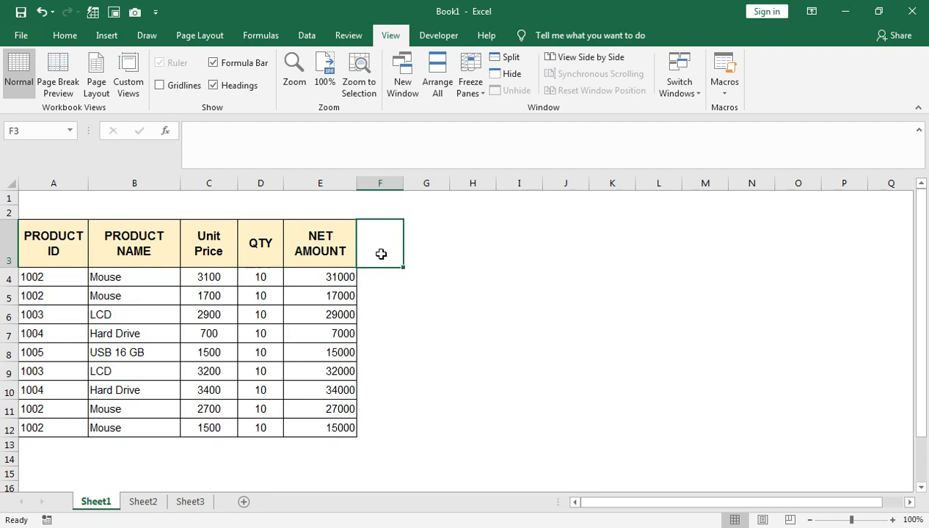
# Apply all borders to cells F3:F12 beside the product table.
pyautogui.moveTo(375, 244); pyautogui.dragTo(390, 427)
pyautogui.click(65, 35)
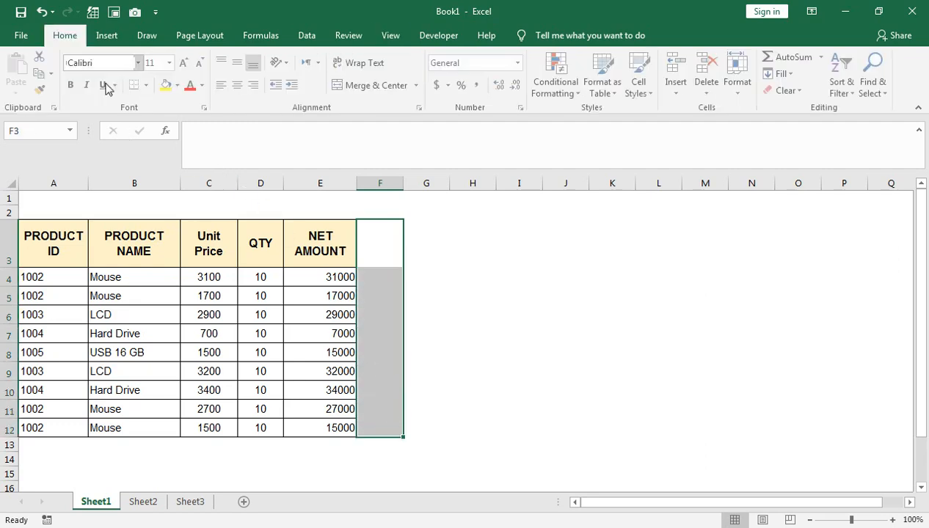
pyautogui.click(148, 85)
pyautogui.click(161, 211)
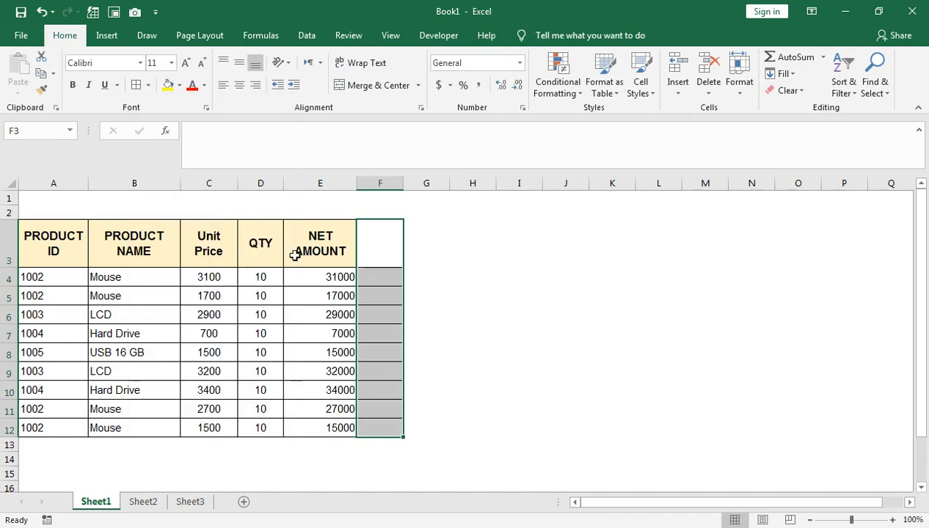
# Copy the NET AMOUNT header's formatting to cell F3 and widen column F.
pyautogui.click(352, 245)
pyautogui.click(46, 89)
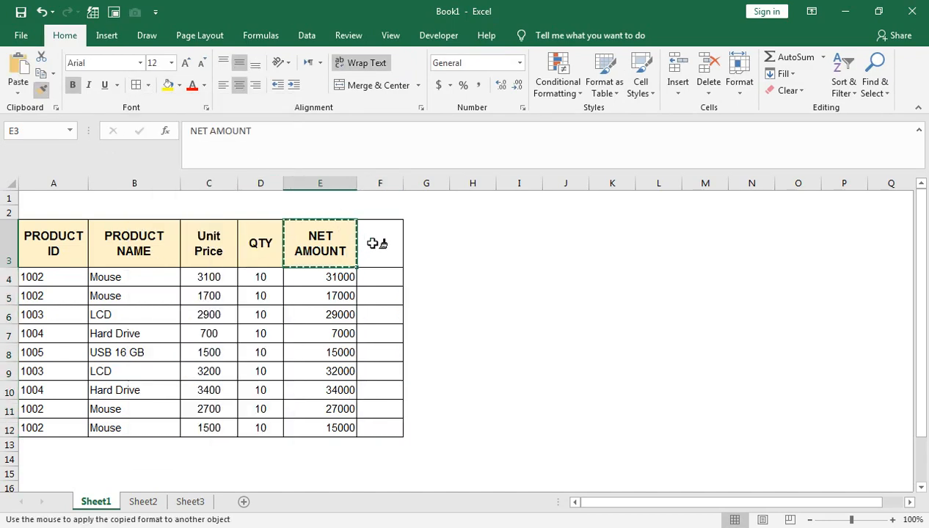
pyautogui.click(378, 244)
pyautogui.moveTo(403, 183); pyautogui.dragTo(426, 183)
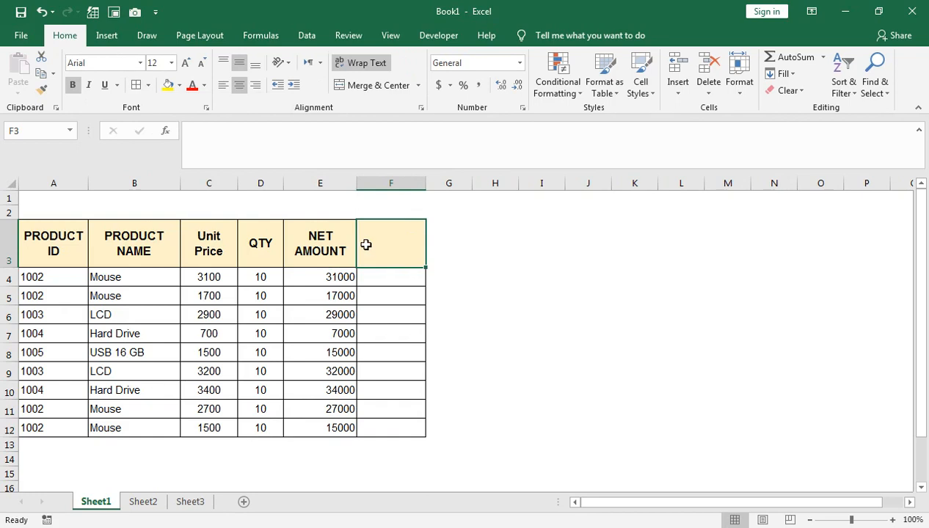
# Enter the header DUPLICATE in F3 and widen column F until the word fits on one line.
pyautogui.write('DUPLICATE')
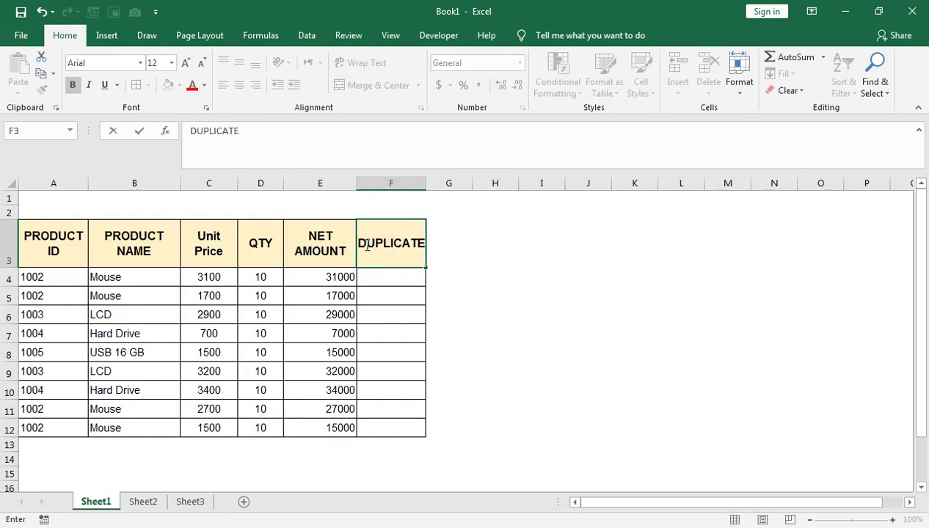
pyautogui.press('Return')
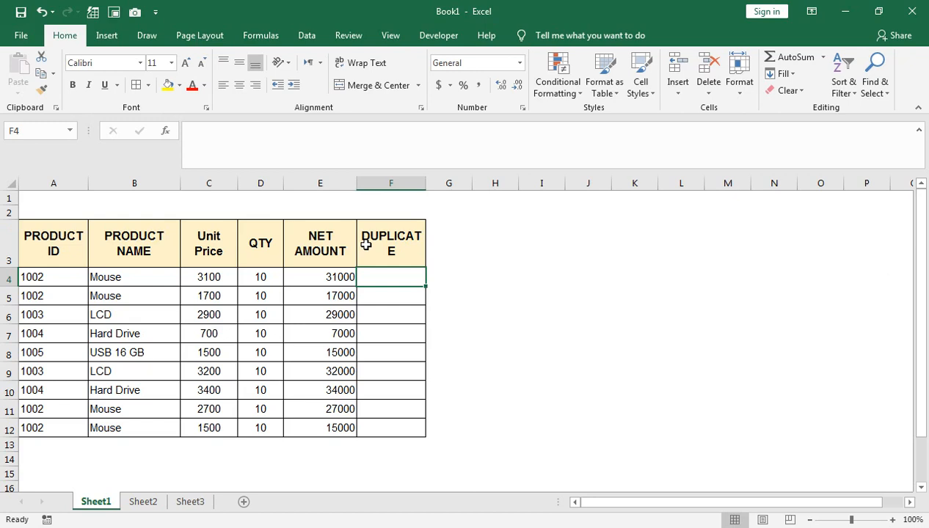
pyautogui.click(365, 244)
pyautogui.hotkey('alt', 'o')
pyautogui.press('c')
pyautogui.press('a')
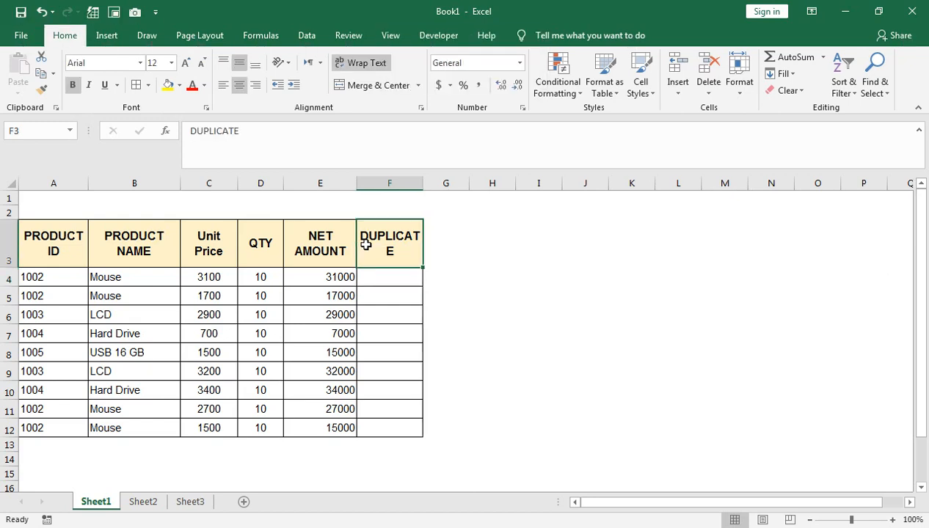
pyautogui.moveTo(421, 182); pyautogui.dragTo(436, 181)
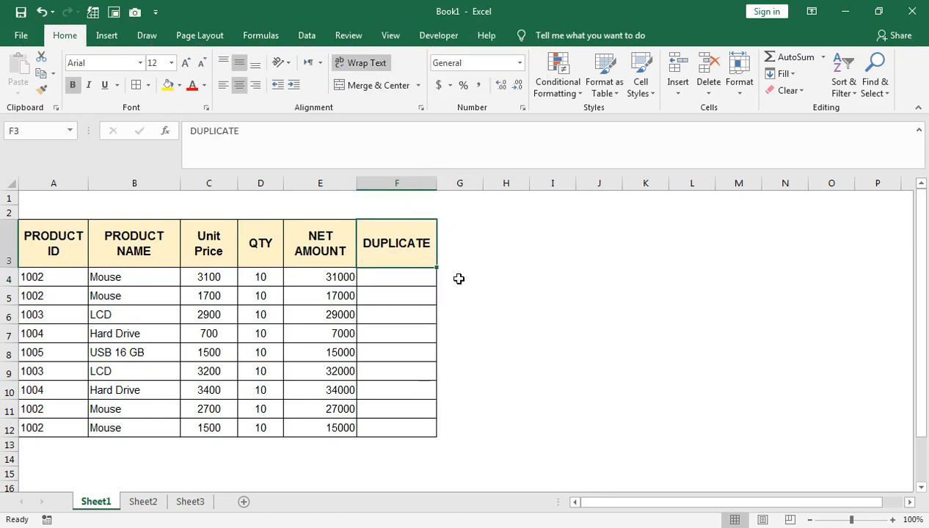
# Enter =COUNTIF($A$4:$A$12,A4) in F4 to count how often the product ID occurs.
pyautogui.click(414, 280)
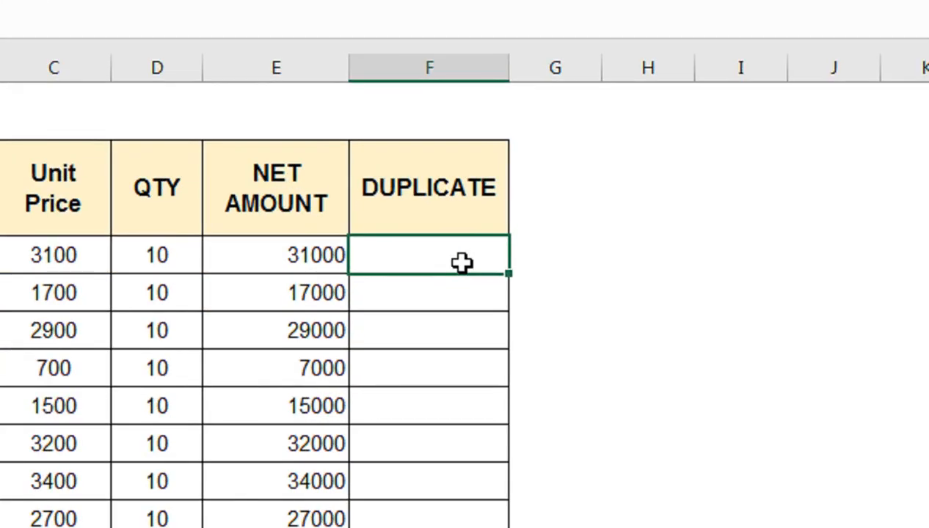
pyautogui.write('=COUNTI')
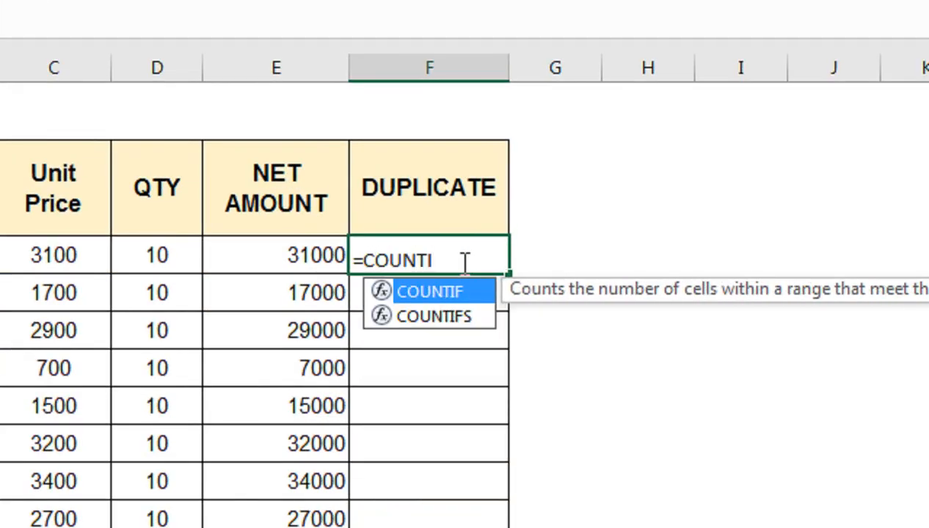
pyautogui.press('Tab')
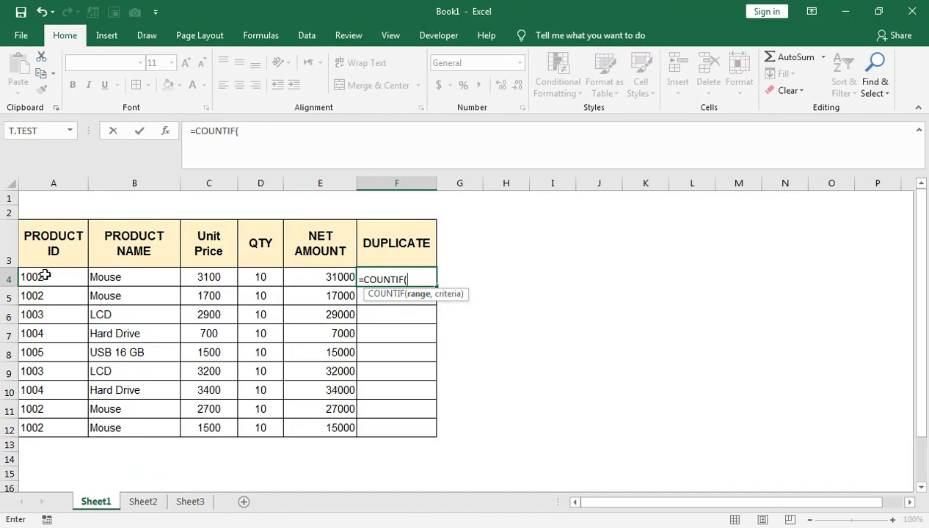
pyautogui.click(45, 275)
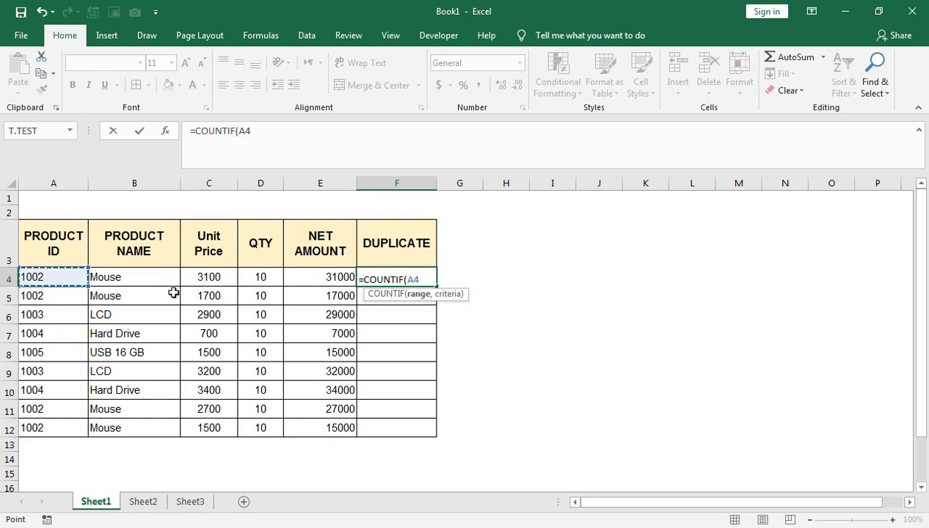
pyautogui.moveTo(63, 273); pyautogui.dragTo(66, 427)
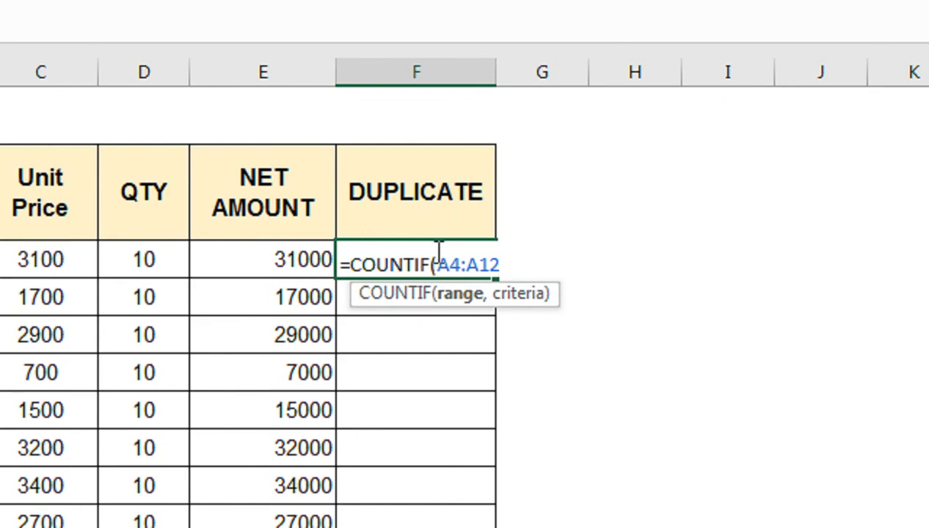
pyautogui.press('F4')
pyautogui.write(',')
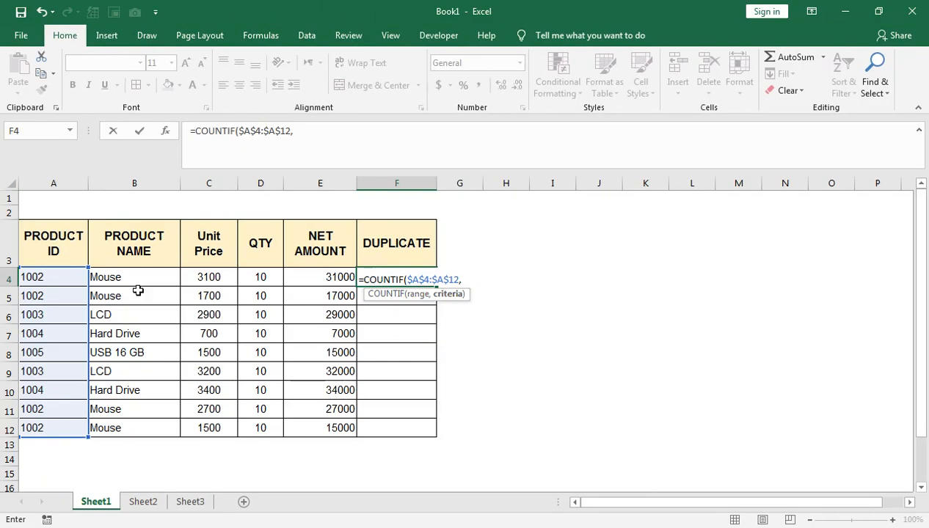
pyautogui.click(51, 275)
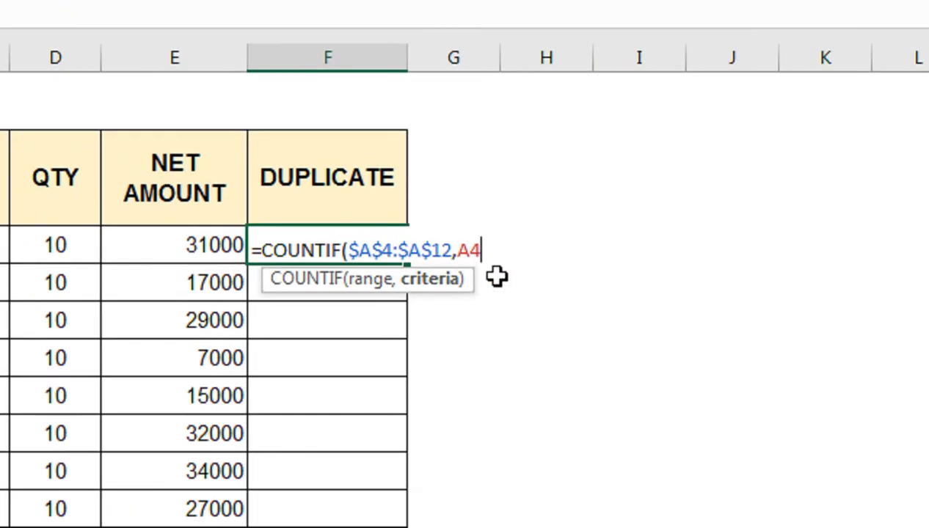
pyautogui.write(')')
pyautogui.press('Return')
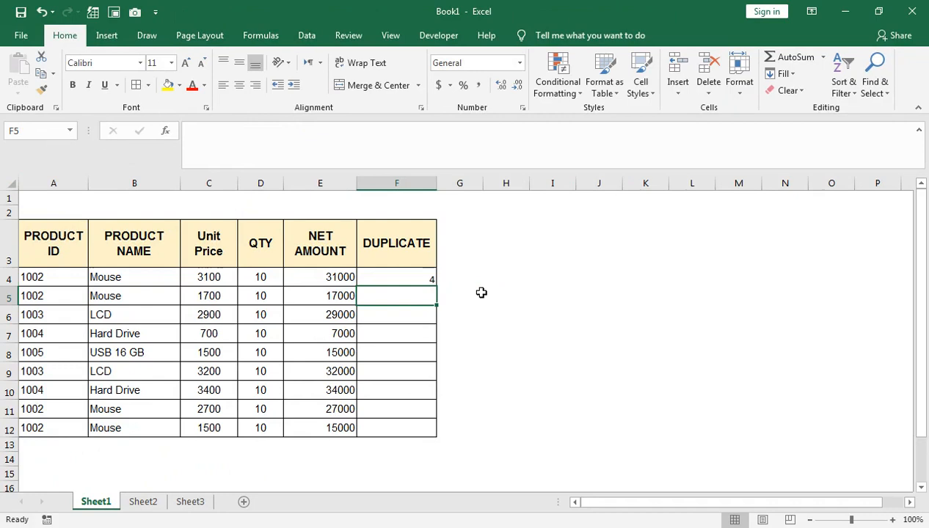
# Fill the COUNTIF formula from F4 down to F12 and centre the column's values horizontally.
pyautogui.click(426, 278)
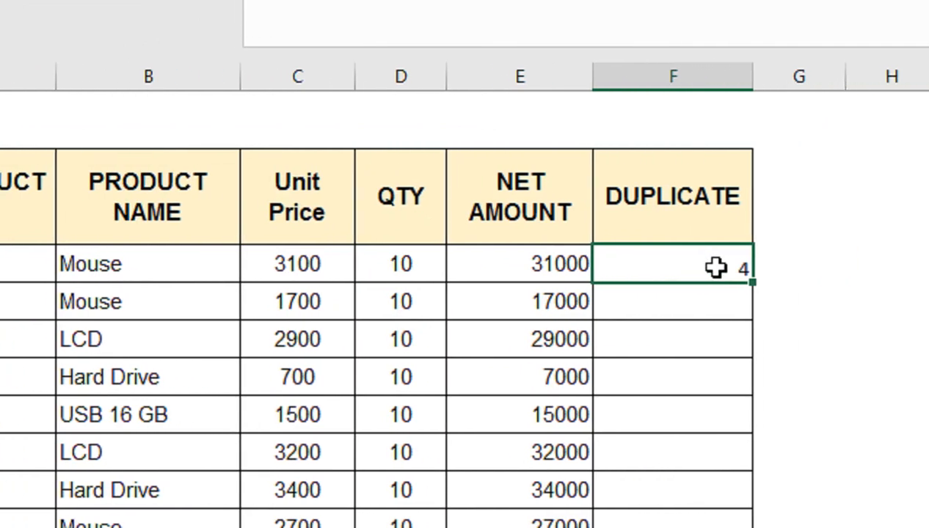
pyautogui.doubleClick(696, 279)
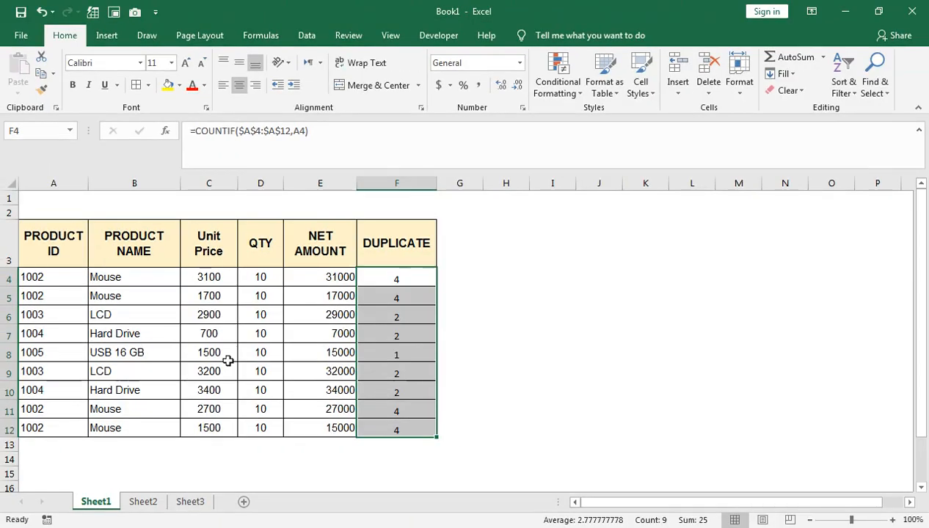
pyautogui.click(378, 320)
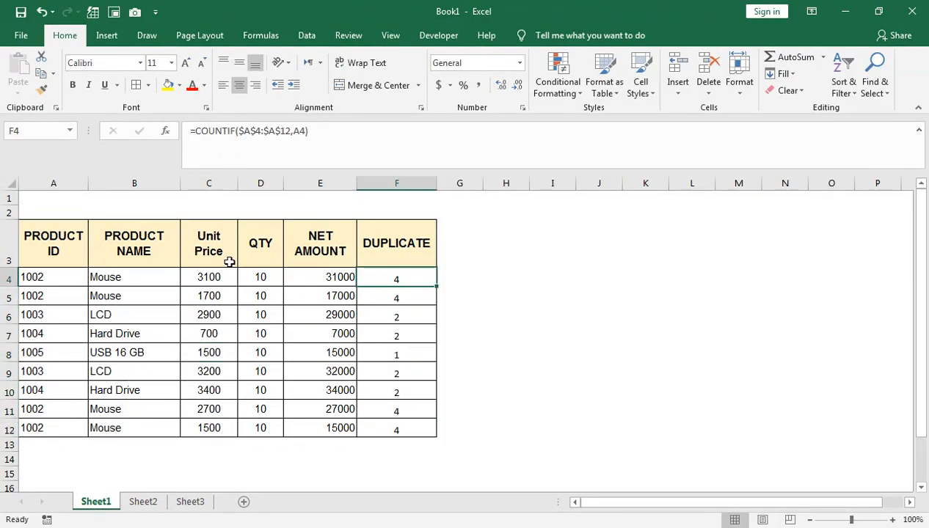
# Try the Duplicate Values highlighting rule on product names B4:B12, previewing Duplicate and Unique, and cancel it.
pyautogui.click(50, 276)
pyautogui.moveTo(125, 271); pyautogui.dragTo(136, 424)
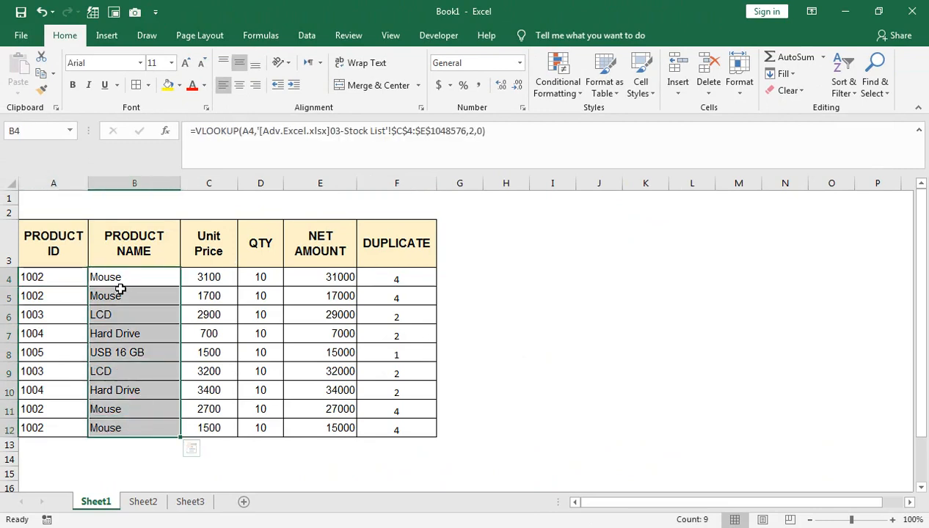
pyautogui.click(557, 82)
pyautogui.moveTo(616, 118)
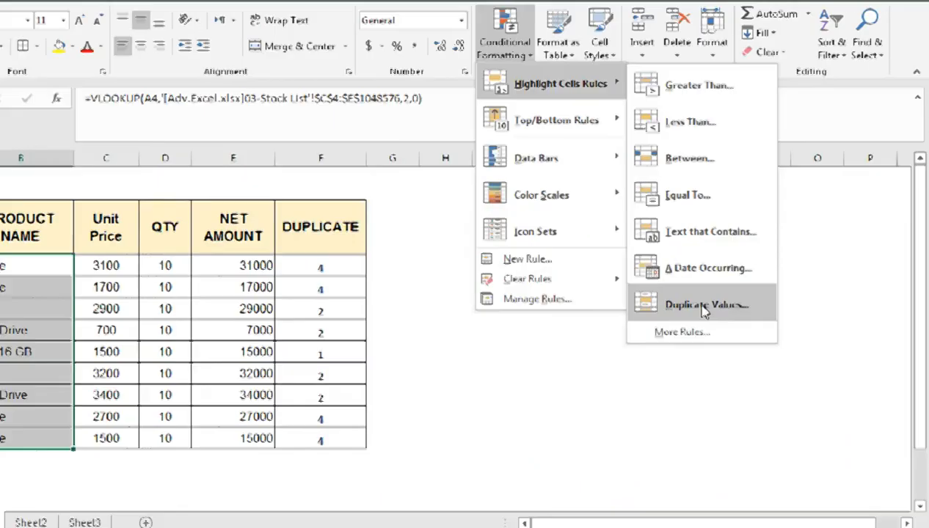
pyautogui.click(533, 268)
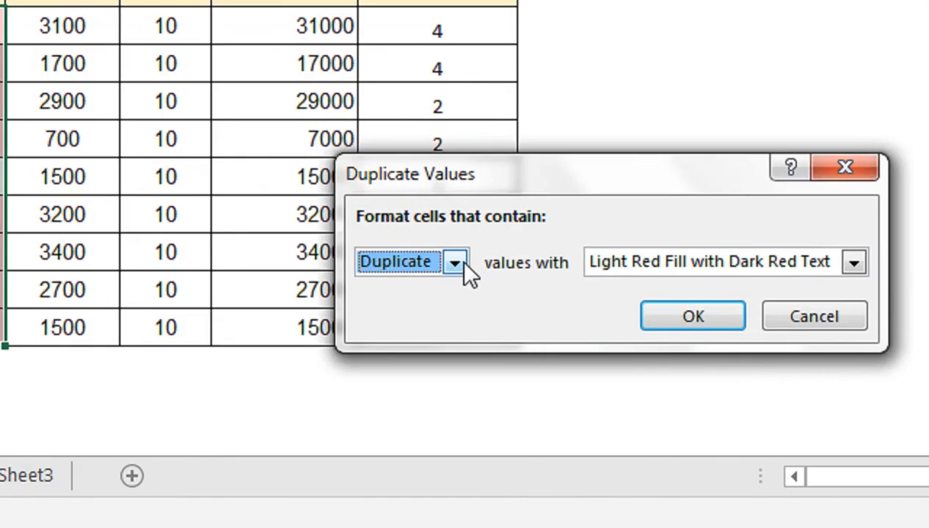
pyautogui.click(455, 263)
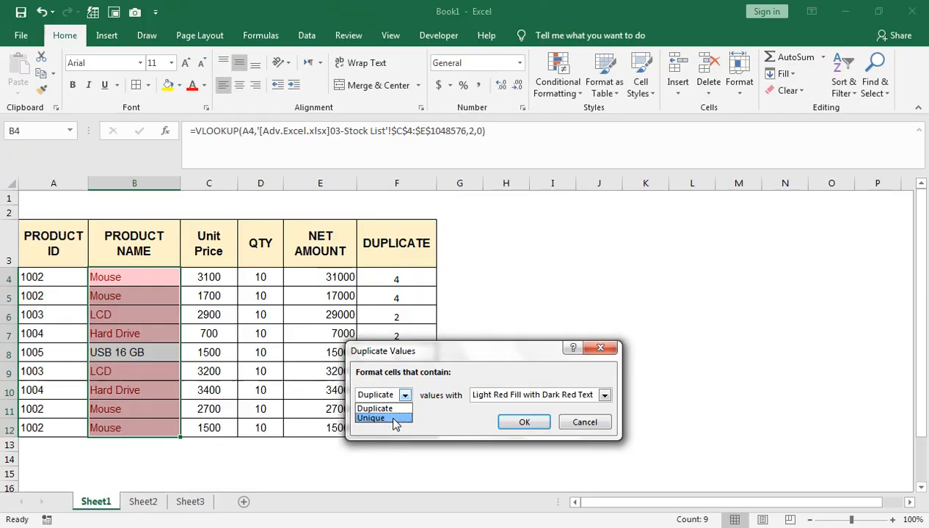
pyautogui.click(425, 304)
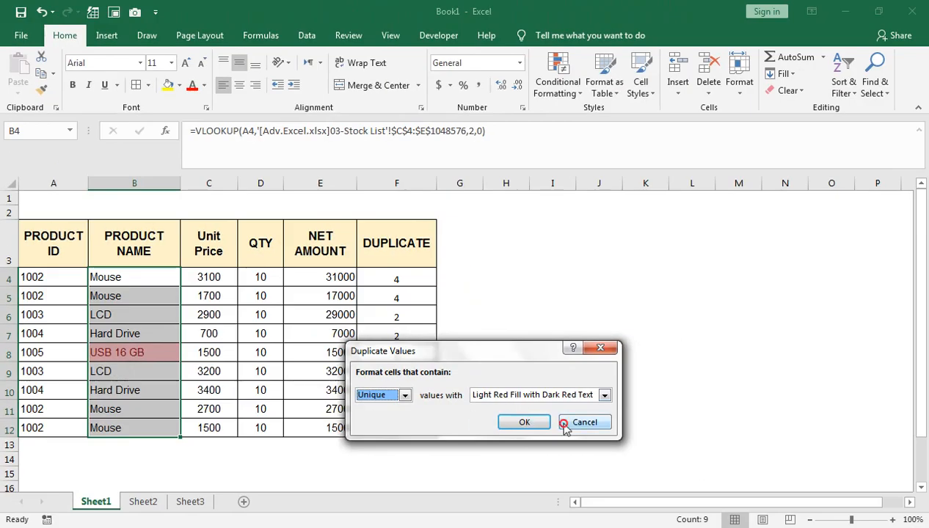
pyautogui.click(576, 424)
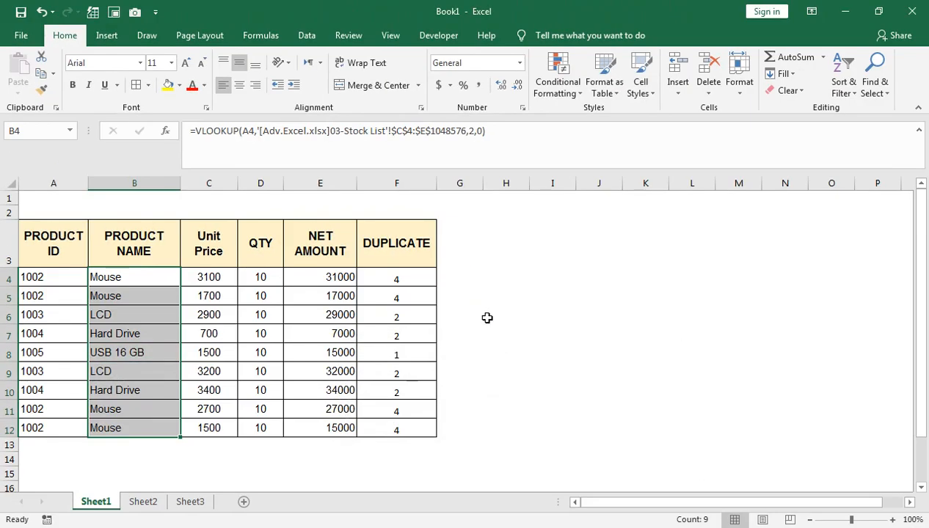
pyautogui.click(266, 320)
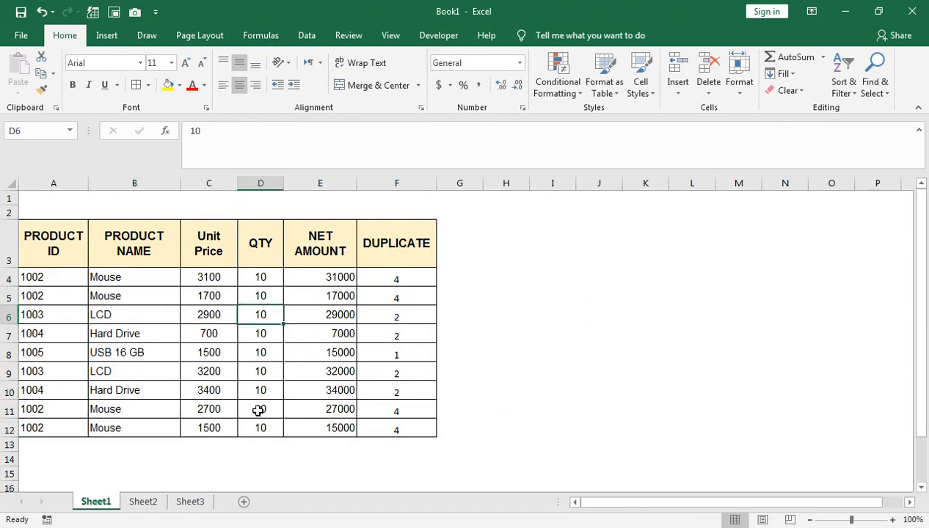
# Create a new conditional formatting rule for A4:F12 that uses a formula to determine which cells to format.
pyautogui.moveTo(67, 279); pyautogui.dragTo(374, 428)
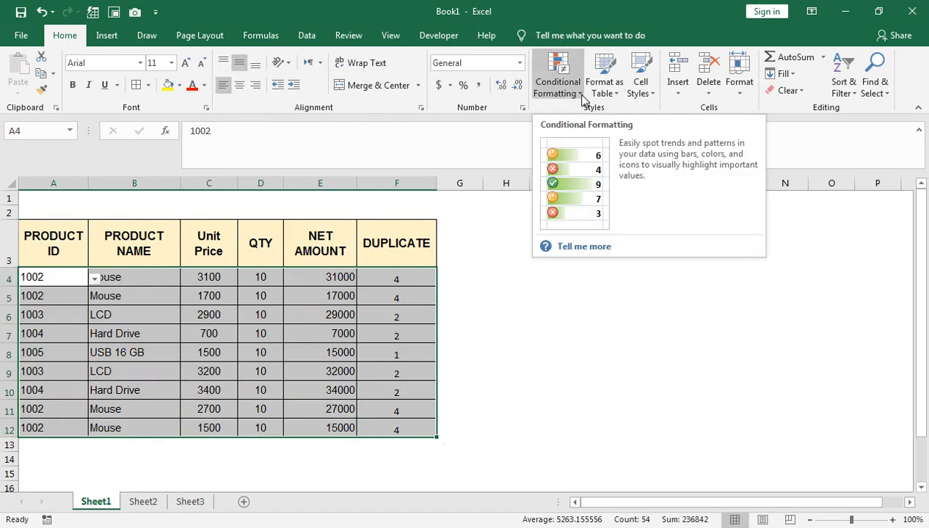
pyautogui.hotkey('ctrl', 'q')
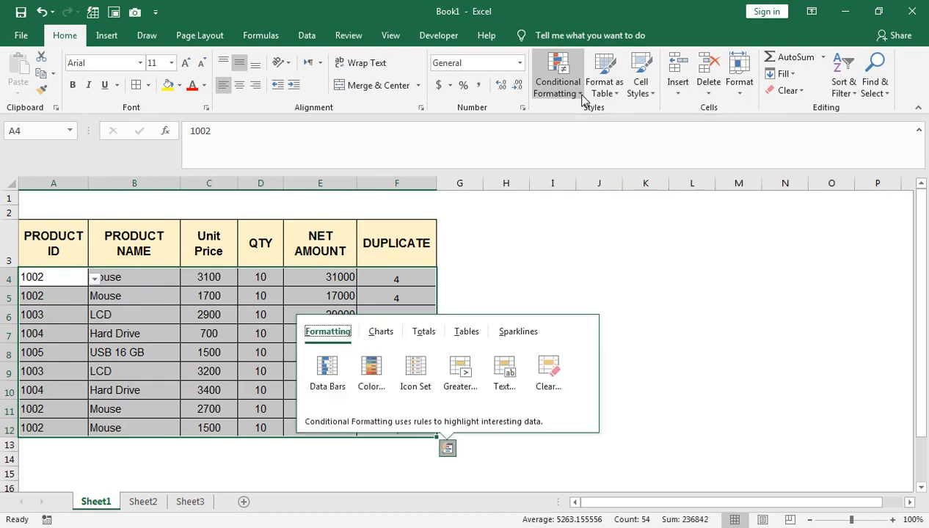
pyautogui.moveTo(52, 282); pyautogui.dragTo(362, 424)
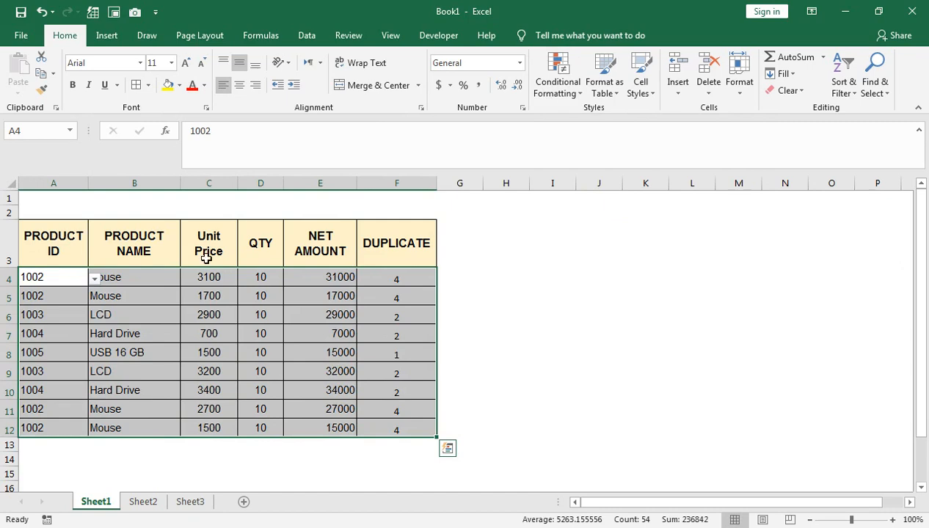
pyautogui.click(572, 95)
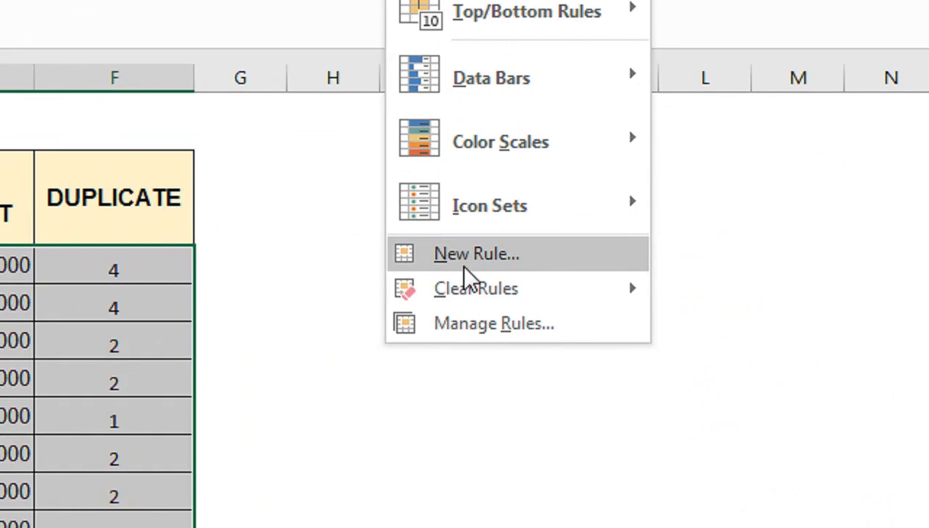
pyautogui.click(464, 267)
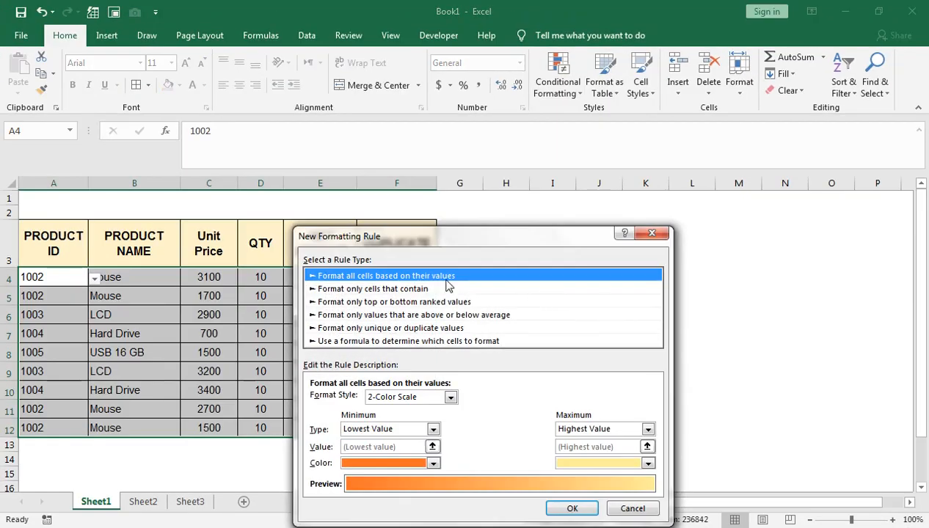
pyautogui.moveTo(438, 242); pyautogui.dragTo(617, 203)
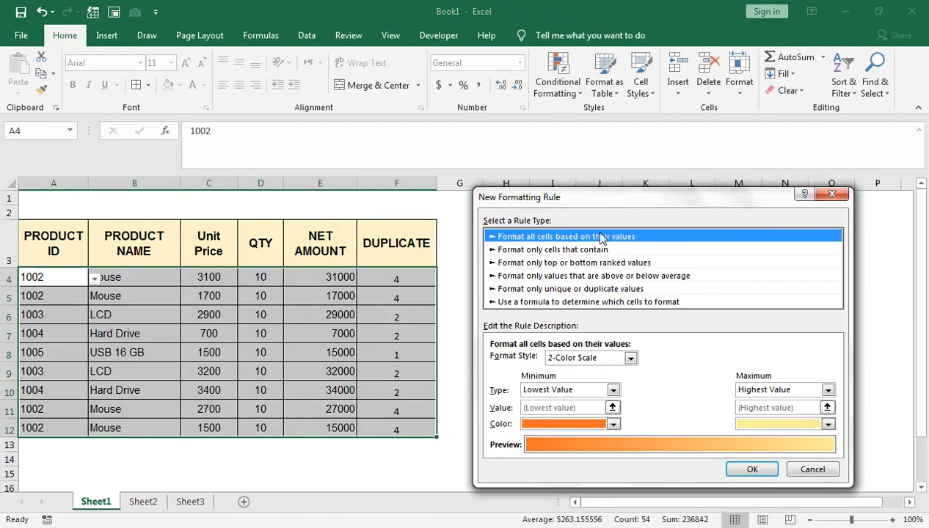
pyautogui.click(541, 302)
pyautogui.click(518, 360)
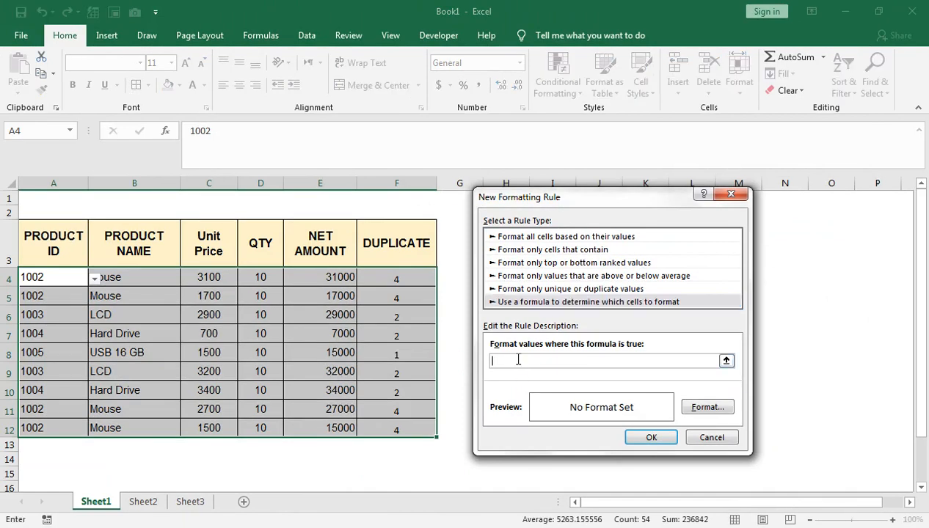
# Enter =$F4 as the new rule's formula, keeping only the column reference absolute.
pyautogui.write('=')
pyautogui.click(410, 281)
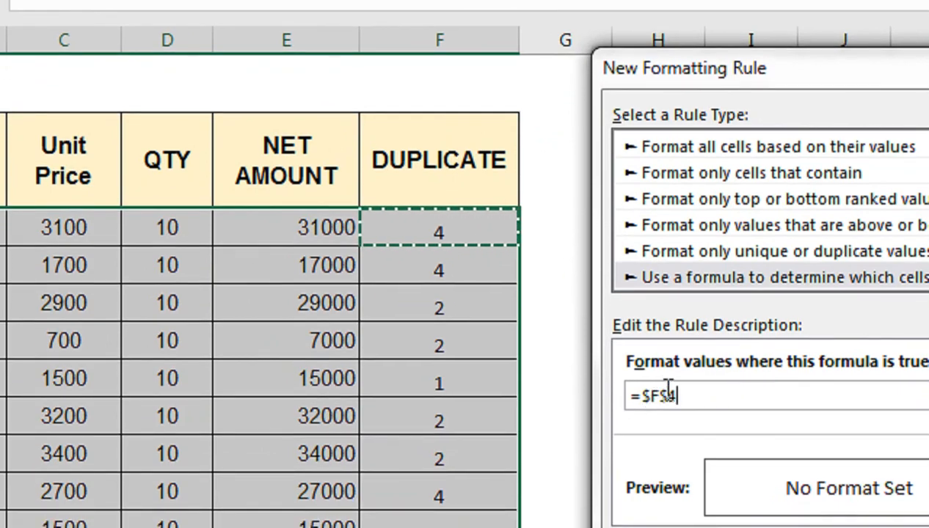
pyautogui.click(673, 393)
pyautogui.click(665, 394)
pyautogui.press('BackSpace')
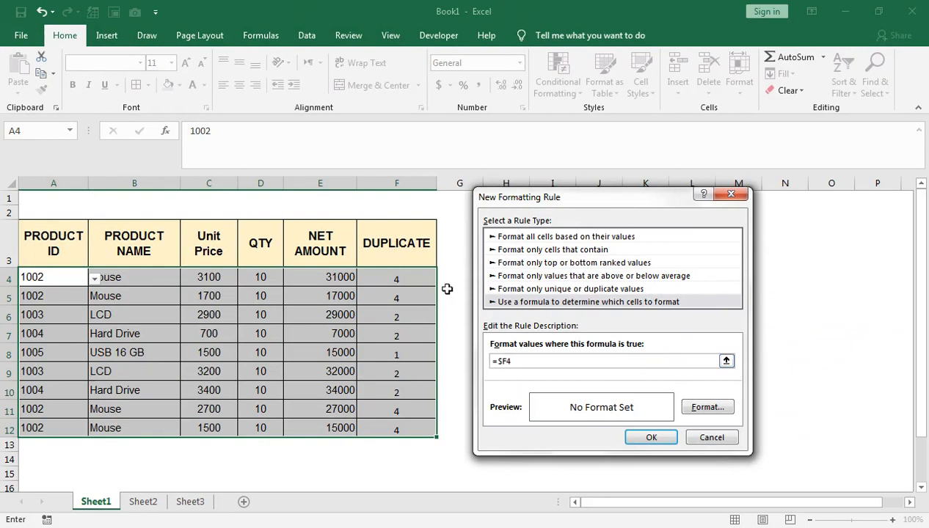
# Give the rule a red fill and white font colour, and apply it to A4:F12.
pyautogui.click(706, 408)
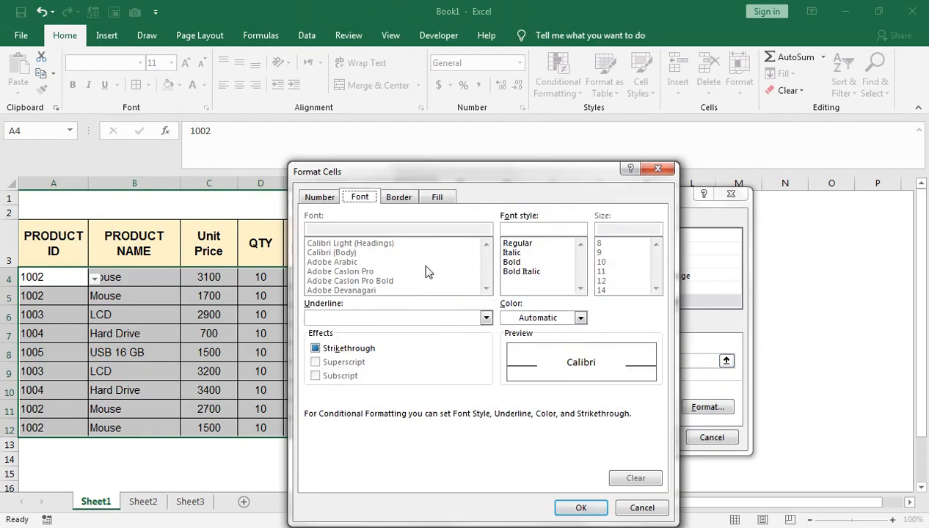
pyautogui.click(441, 198)
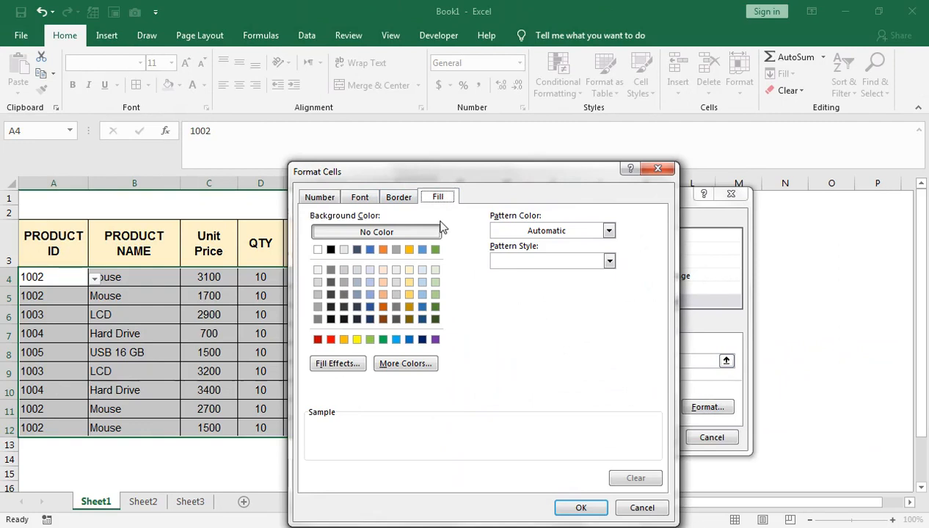
pyautogui.click(330, 339)
pyautogui.click(357, 201)
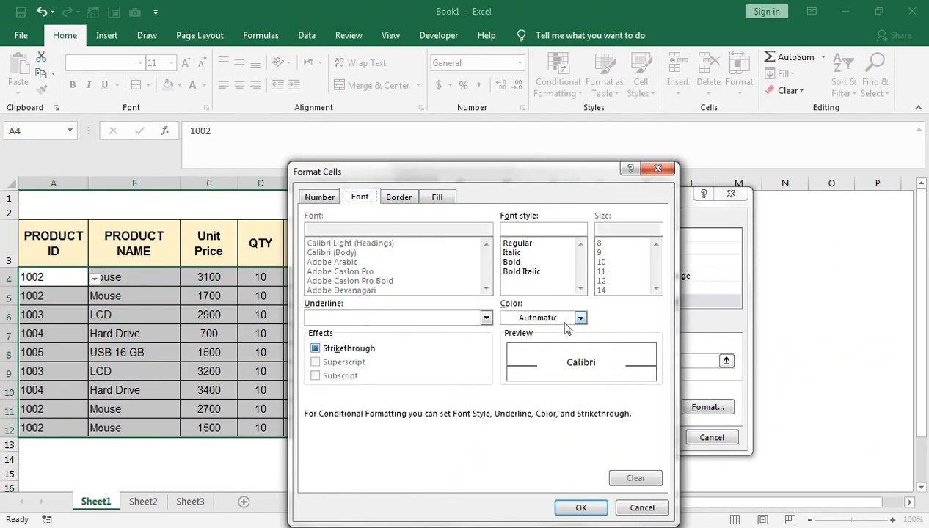
pyautogui.click(559, 320)
pyautogui.click(499, 361)
pyautogui.click(568, 508)
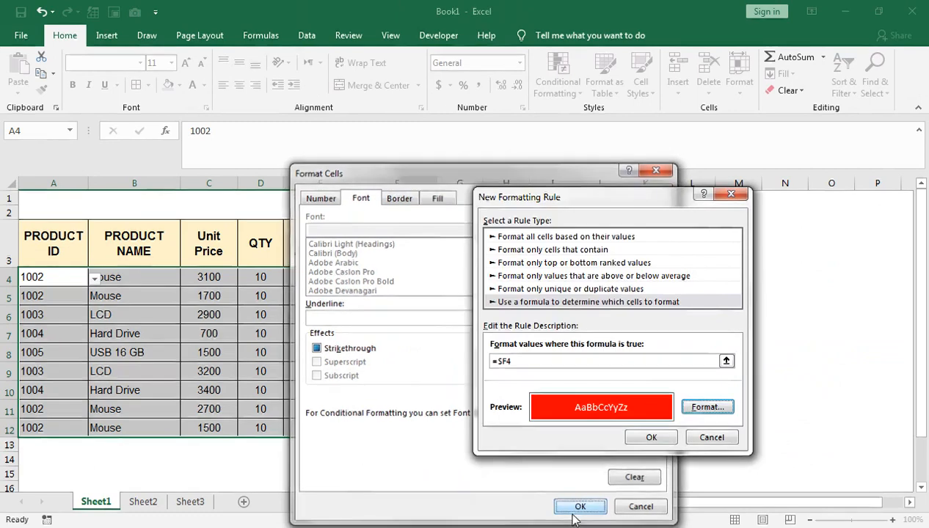
pyautogui.click(620, 434)
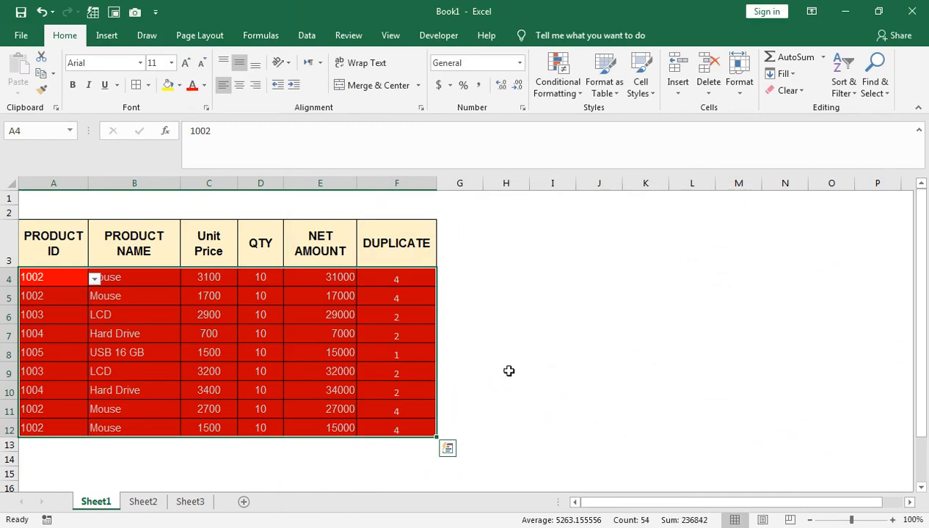
pyautogui.hotkey('ctrl', 'q')
pyautogui.click(224, 315)
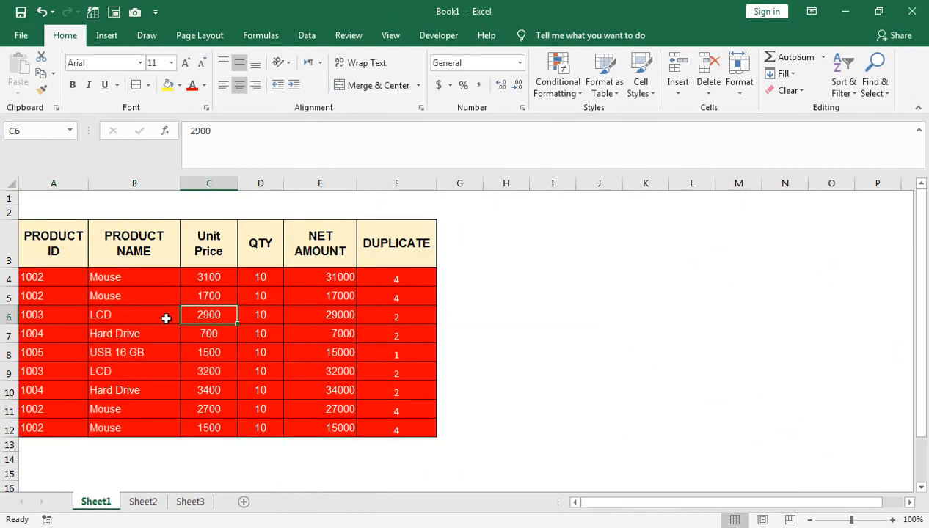
# Edit the conditional formatting rule for A4:F12 to use the formula =$F4>2 with a bold font, and apply it.
pyautogui.moveTo(75, 276); pyautogui.dragTo(364, 419)
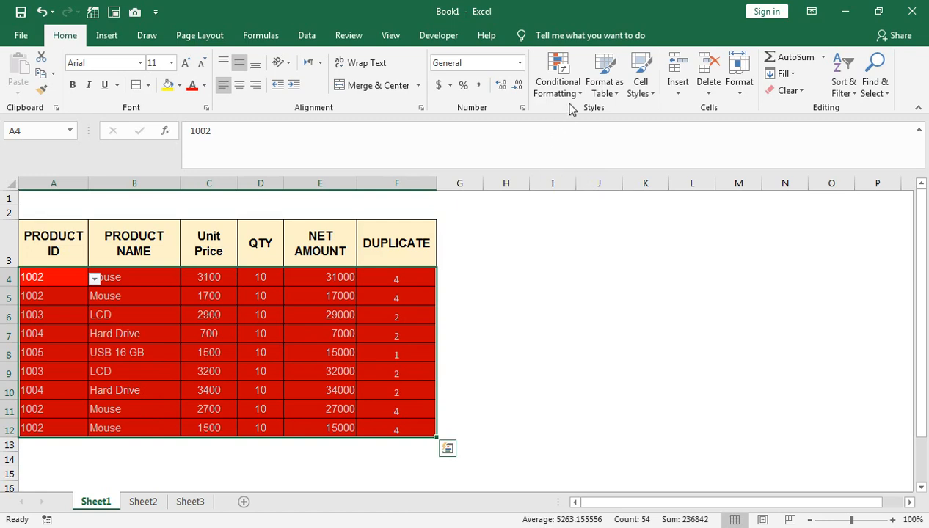
pyautogui.click(557, 82)
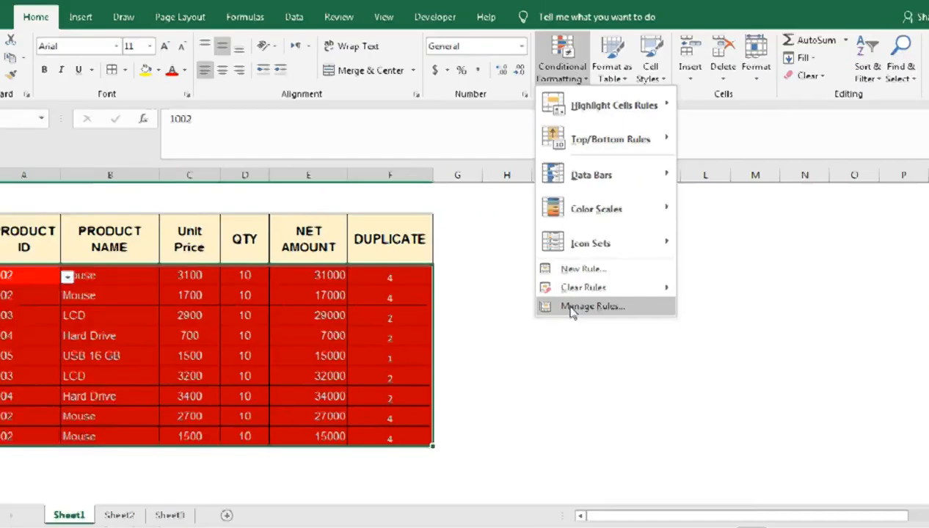
pyautogui.click(572, 308)
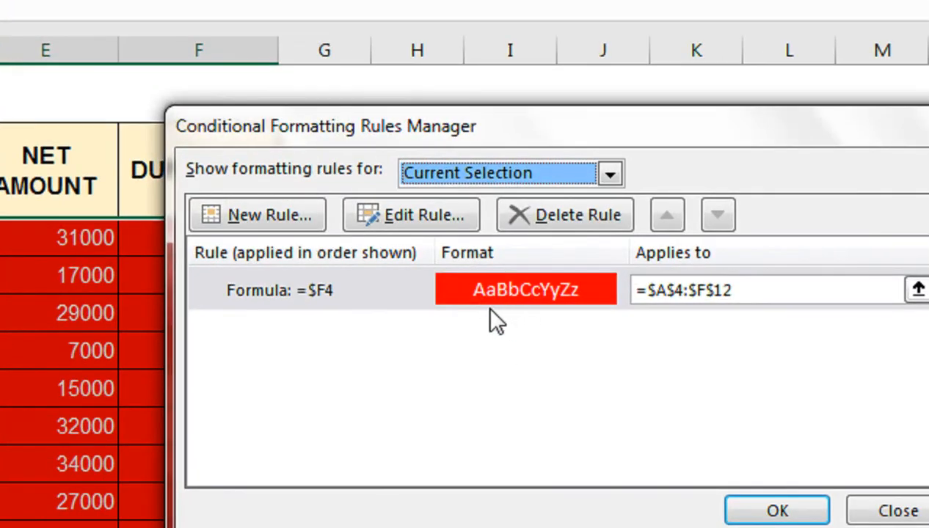
pyautogui.click(436, 216)
pyautogui.click(532, 403)
pyautogui.write('>2')
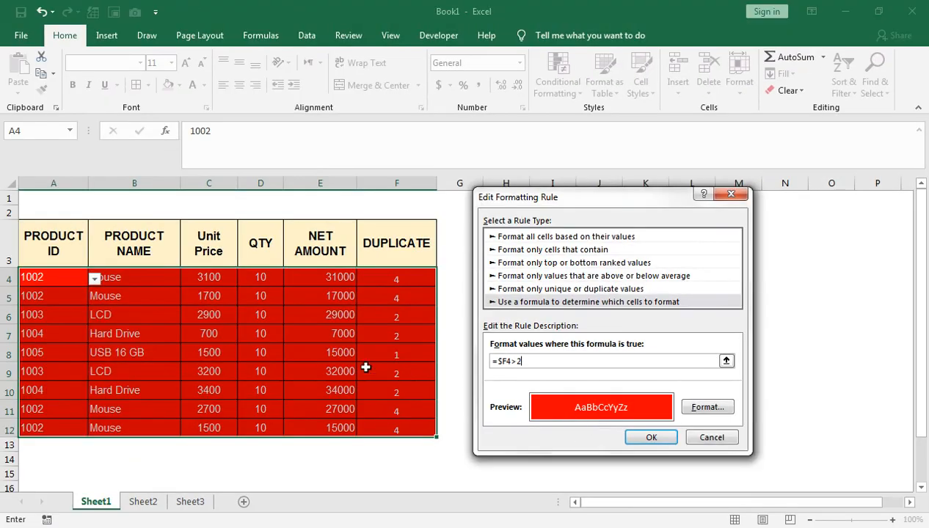
pyautogui.click(700, 407)
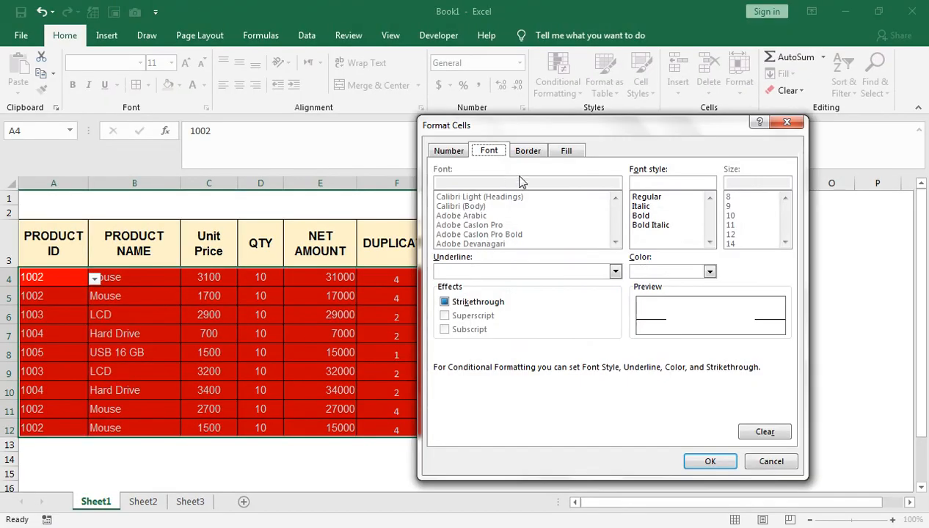
pyautogui.click(635, 216)
pyautogui.click(701, 458)
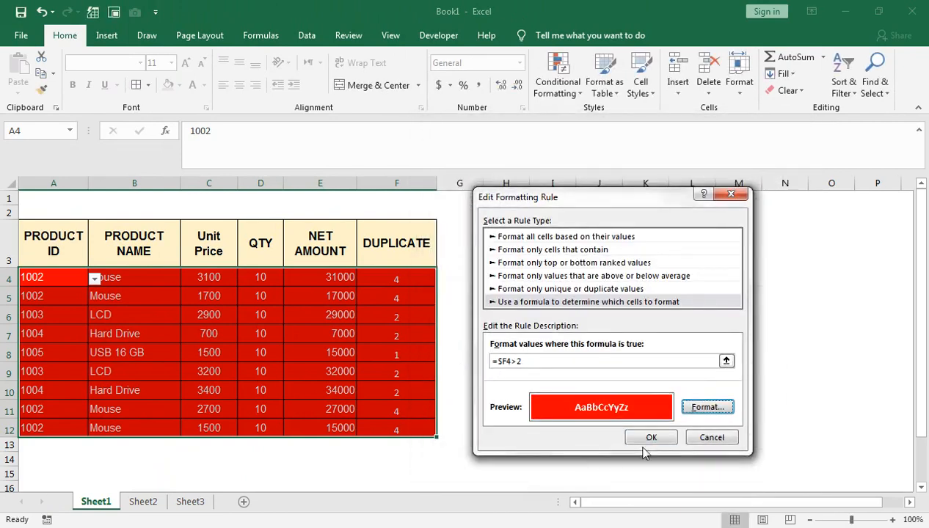
pyautogui.click(649, 438)
pyautogui.click(803, 416)
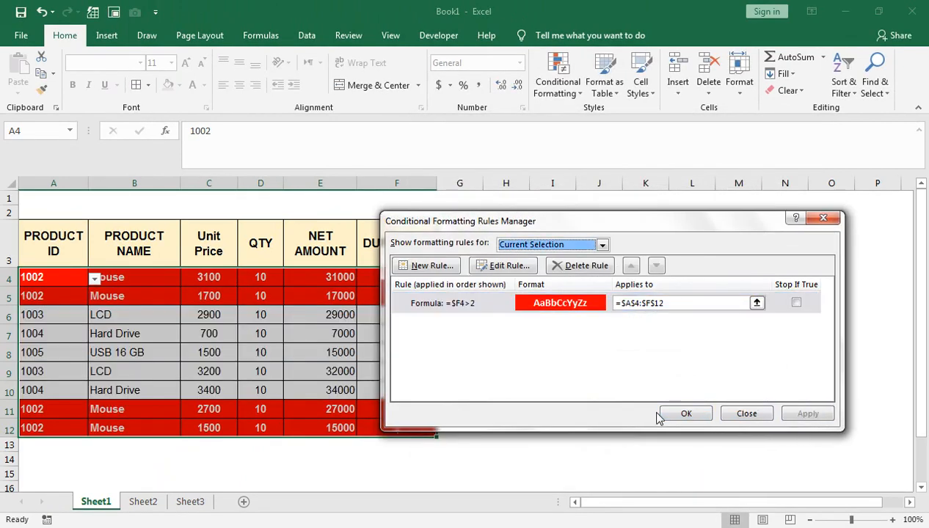
pyautogui.click(681, 411)
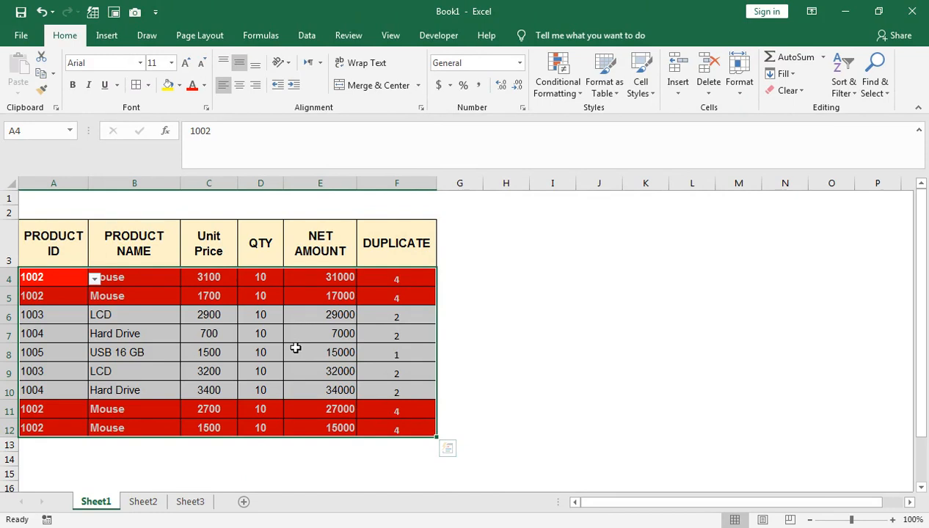
# Change the conditional formatting rule's formula for A4:F12 to =$F4>1 and apply it.
pyautogui.hotkey('ctrl', 'q')
pyautogui.click(558, 81)
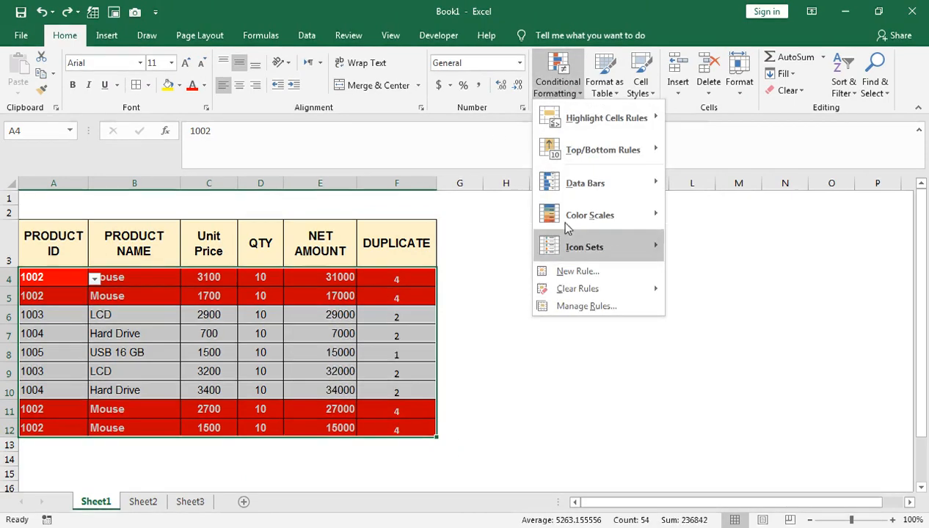
pyautogui.click(564, 304)
pyautogui.click(464, 306)
pyautogui.click(506, 266)
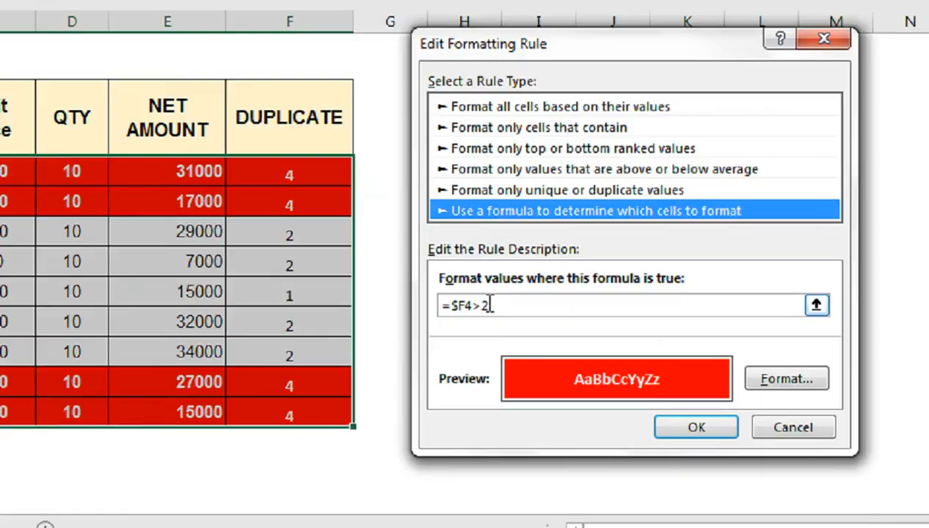
pyautogui.click(522, 360)
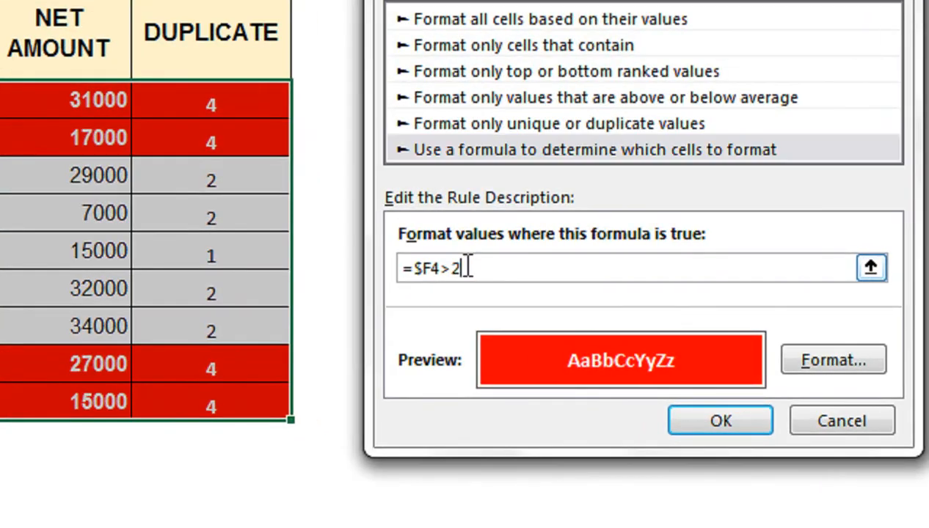
pyautogui.write('21')
pyautogui.press('BackSpace')
pyautogui.press('BackSpace')
pyautogui.write('1')
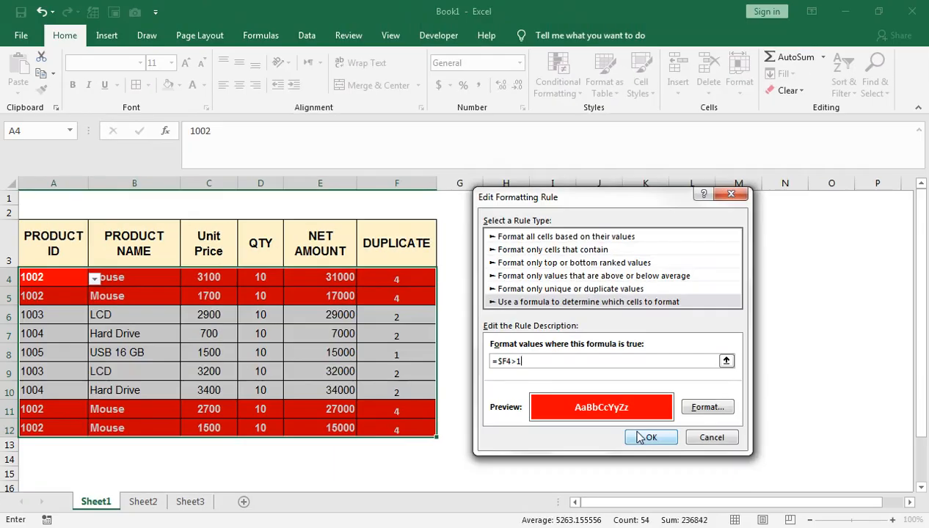
pyautogui.click(720, 420)
pyautogui.click(806, 413)
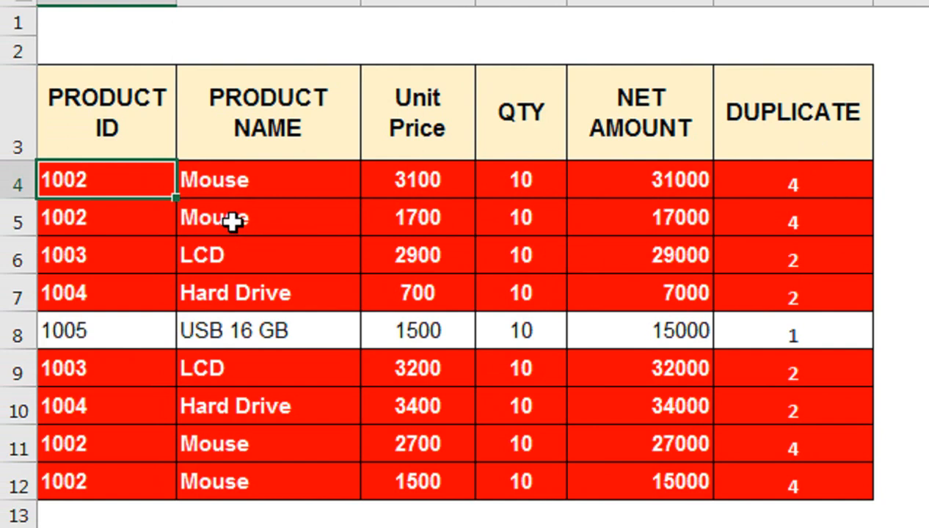
# Change the product ID in A4 to 1001 to test the duplicate highlighting.
pyautogui.doubleClick(145, 178)
pyautogui.press('BackSpace')
pyautogui.write('1')
pyautogui.press('Return')
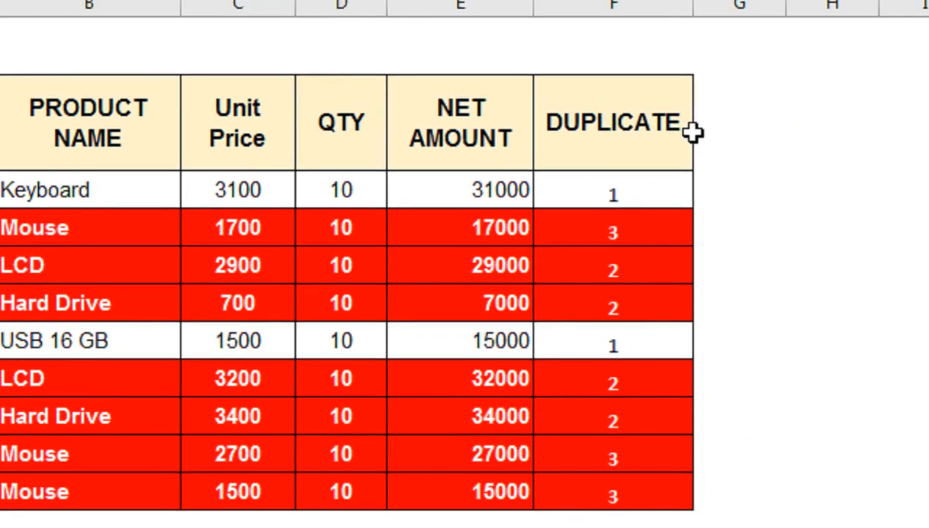
# Add a DUPLICATE header in G3 and widen column G to fit it.
pyautogui.click(877, 116)
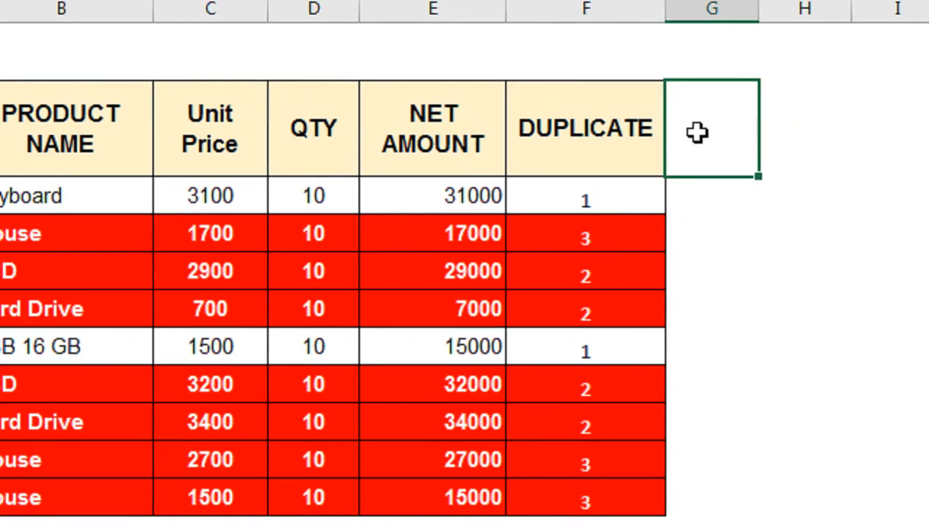
pyautogui.write('DUPLIC')
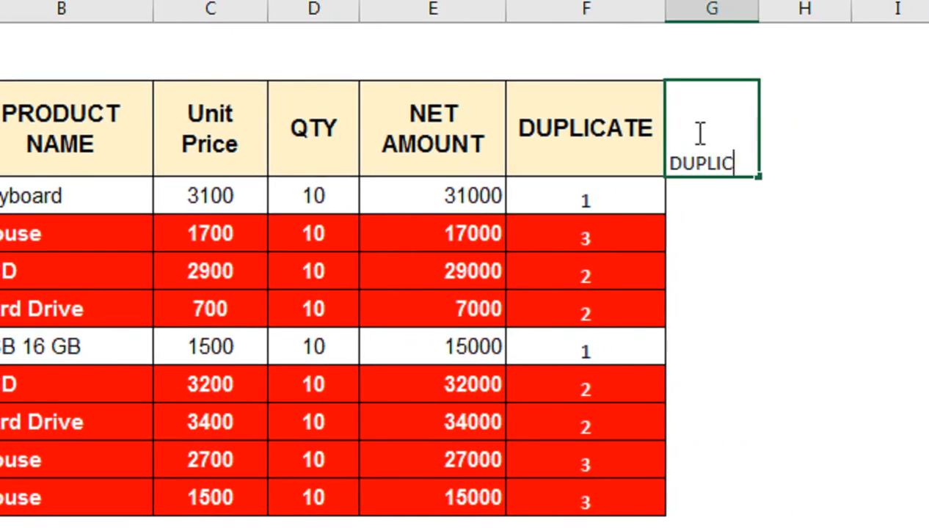
pyautogui.write('ATE')
pyautogui.press('Tab')
pyautogui.moveTo(759, 13); pyautogui.dragTo(778, 13)
# Add cell borders to G4:G12 below the new DUPLICATE header.
pyautogui.moveTo(704, 130)
pyautogui.mouseDown()
pyautogui.moveTo(729, 133)
pyautogui.moveTo(711, 133)
pyautogui.mouseUp()
pyautogui.moveTo(595, 320); pyautogui.dragTo(606, 527)
pyautogui.moveTo(461, 402); pyautogui.dragTo(460, 425)
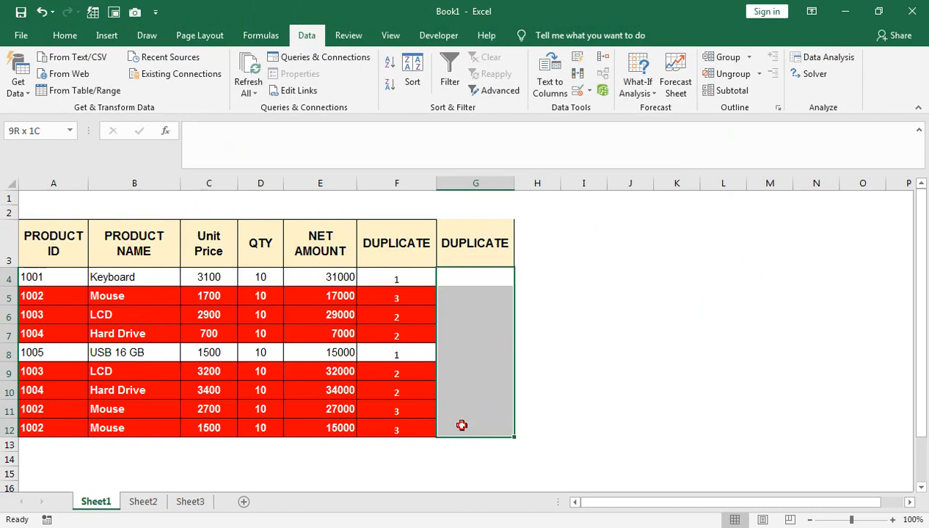
pyautogui.click(68, 37)
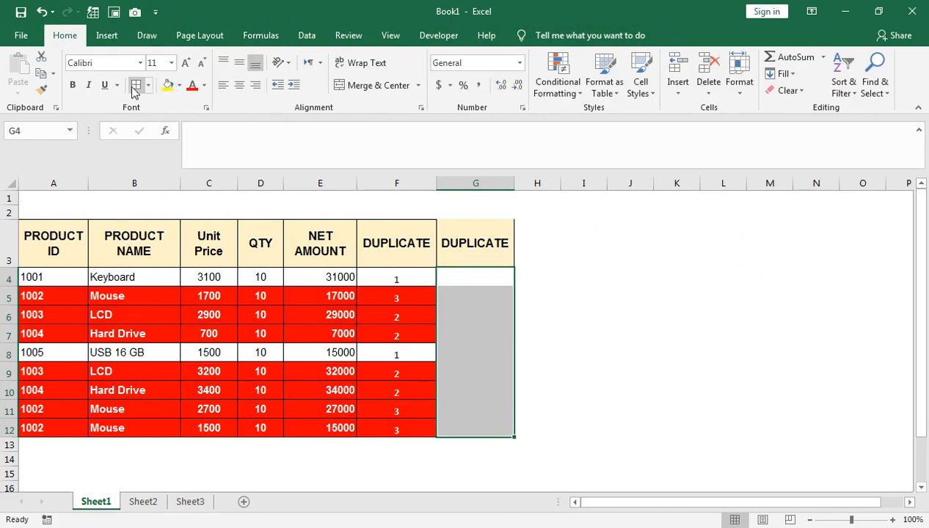
# Start an IF formula in G4 with a nested COUNTIF over the absolute range $A$4:$A$12.
pyautogui.click(487, 280)
pyautogui.write('=IF(COUNTIF(')
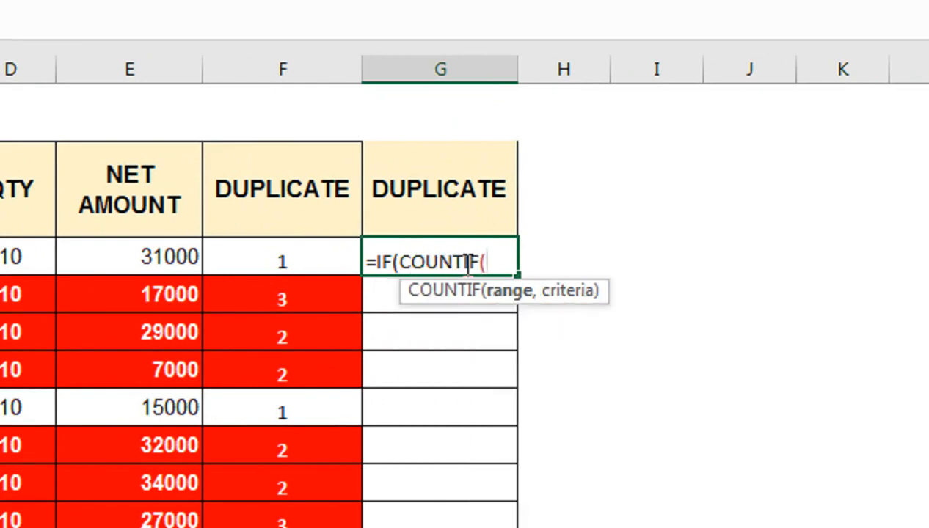
pyautogui.press('Left')
pyautogui.press('Left')
pyautogui.press('Left')
pyautogui.press('Left')
pyautogui.press('Left')
pyautogui.press('Left')
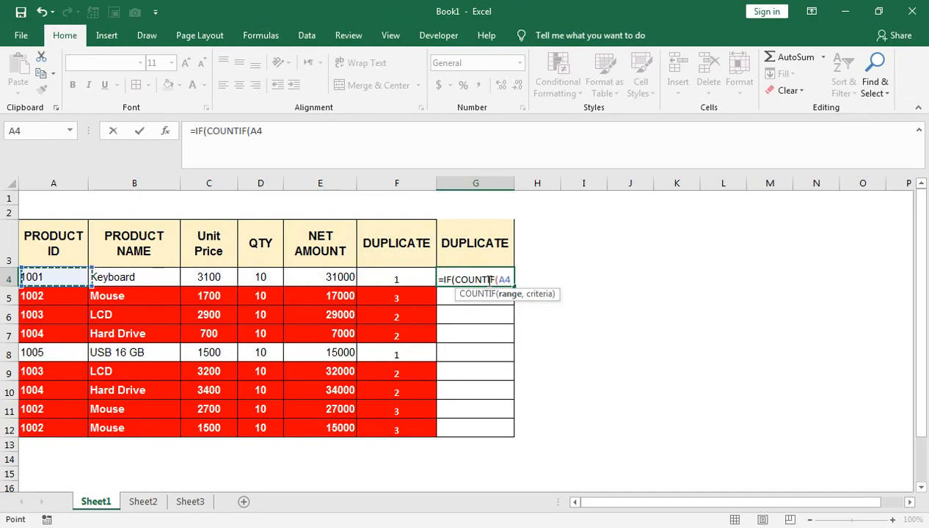
pyautogui.hotkey('shift', 'Down')
pyautogui.hotkey('shift', 'Down')
pyautogui.hotkey('shift', 'Down')
pyautogui.hotkey('shift', 'Down')
pyautogui.hotkey('shift', 'Down')
pyautogui.hotkey('shift', 'Down')
pyautogui.hotkey('shift', 'Down')
pyautogui.hotkey('shift', 'Down')
pyautogui.press('F4')
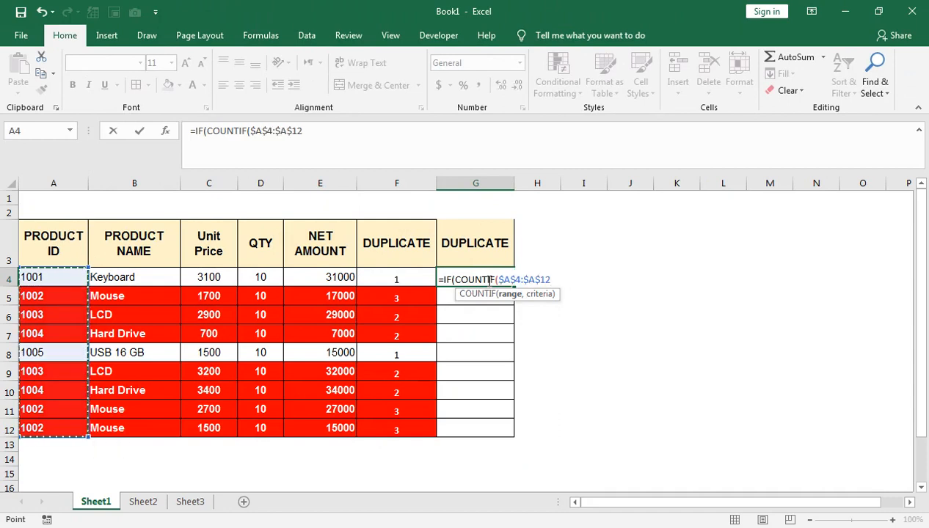
# Set A4 as the COUNTIF criterion in the G4 formula and close the COUNTIF function.
pyautogui.write(',')
pyautogui.press('Left')
pyautogui.press('Left')
pyautogui.press('Left')
pyautogui.press('Left')
pyautogui.press('Left')
pyautogui.press('Left')
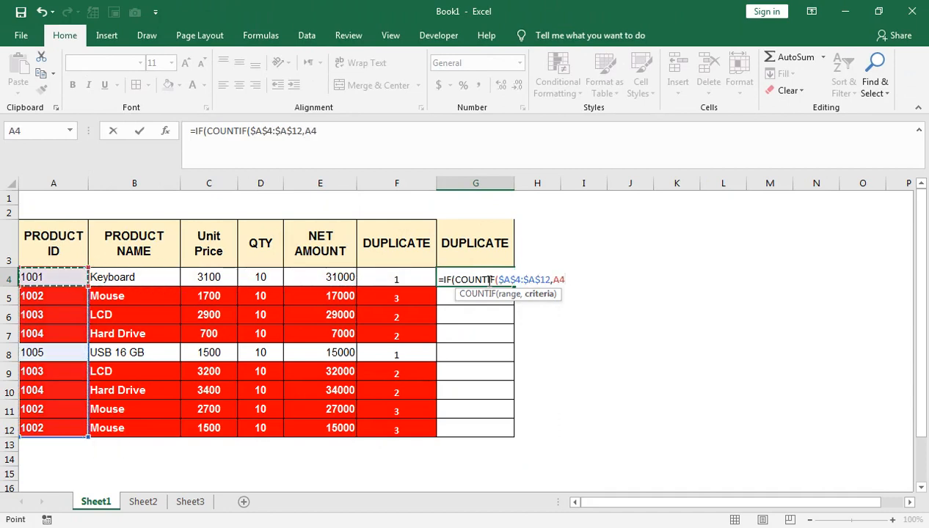
pyautogui.write('(')
pyautogui.write(',')
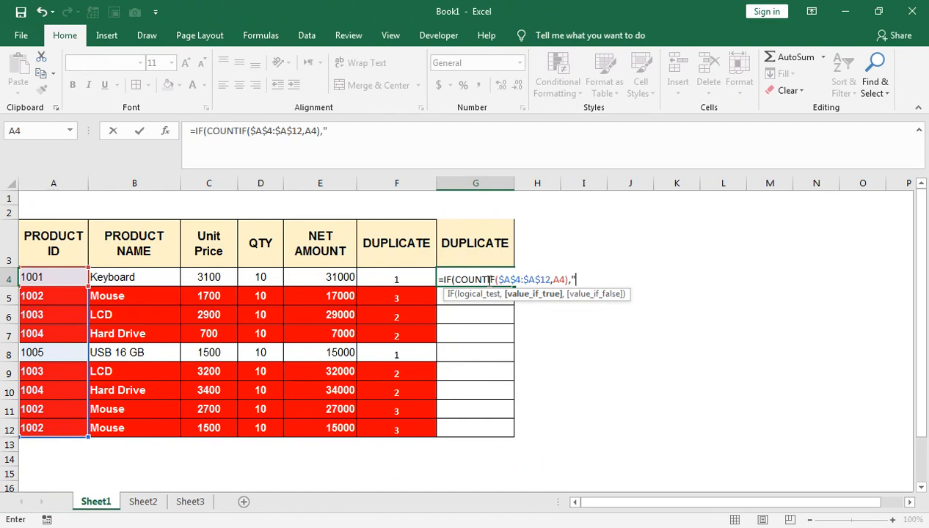
pyautogui.press('BackSpace')
pyautogui.press('BackSpace')
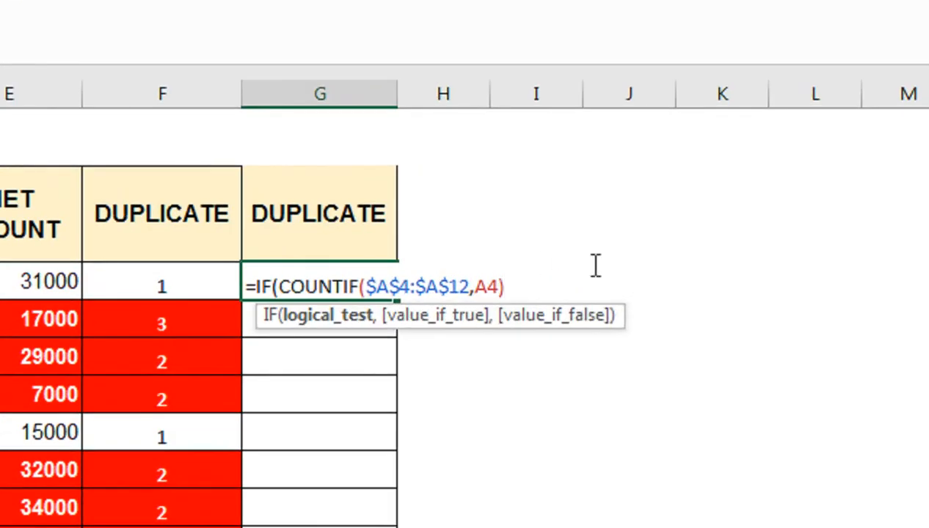
# Complete the G4 formula with the test >1, returning "DUPLICATE" if true and "NO DUPLICATE" if false, and accept the proposed formula correction.
pyautogui.write('>1,')
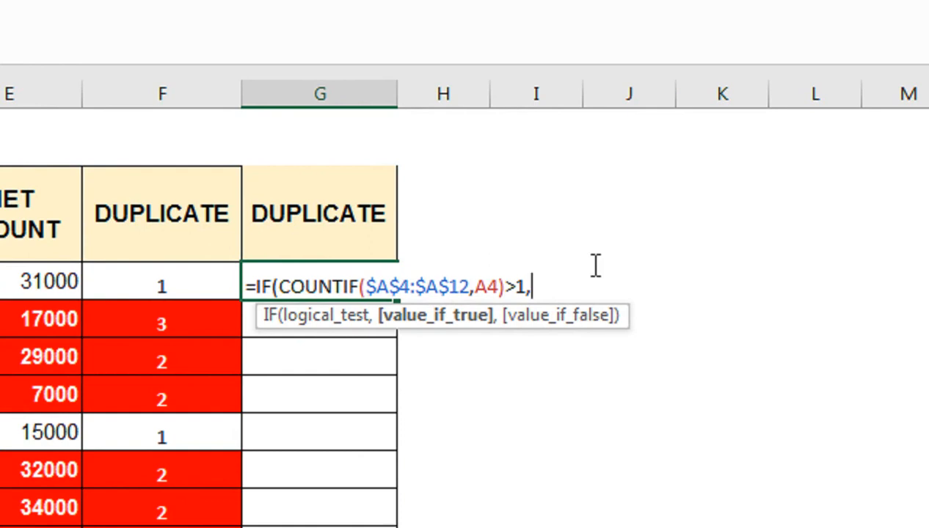
pyautogui.write('"DUPLICATE')
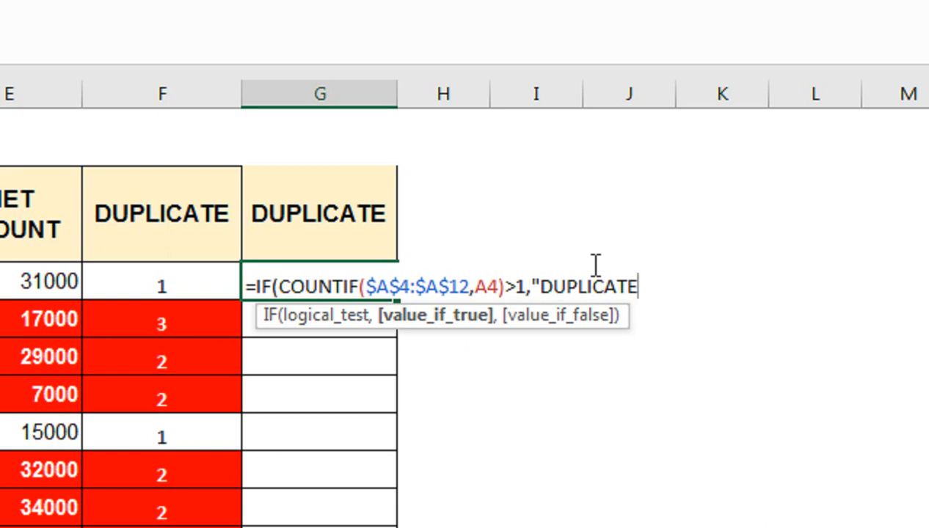
pyautogui.write('",')
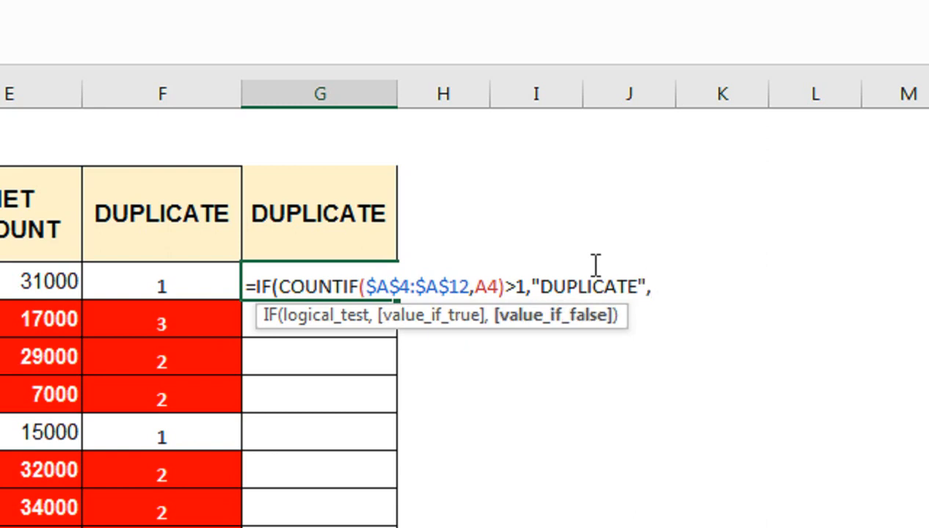
pyautogui.write('"NO')
pyautogui.write(' DUP')
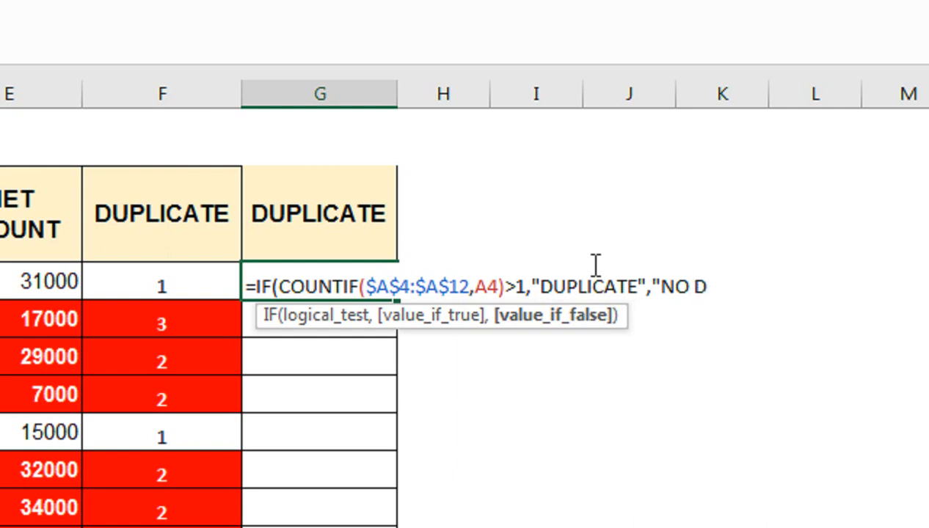
pyautogui.write('LICAET')
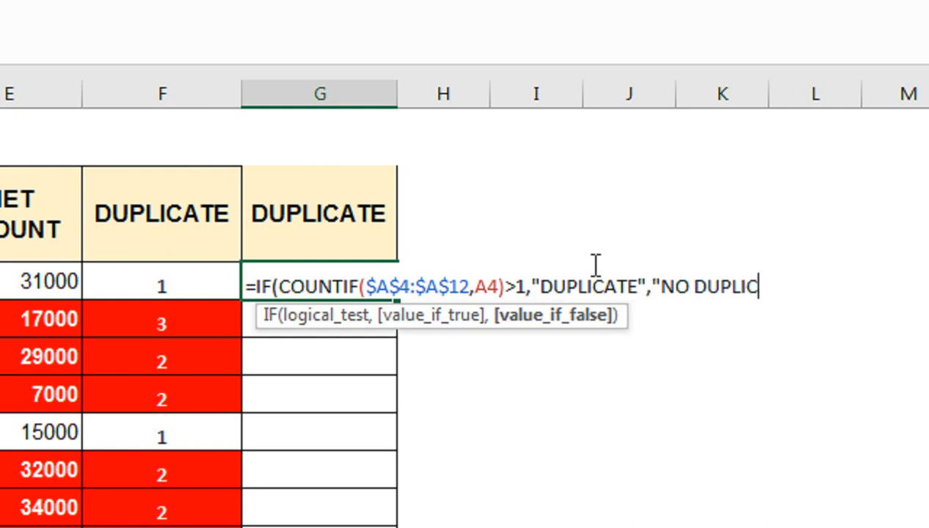
pyautogui.press('BackSpace')
pyautogui.press('BackSpace')
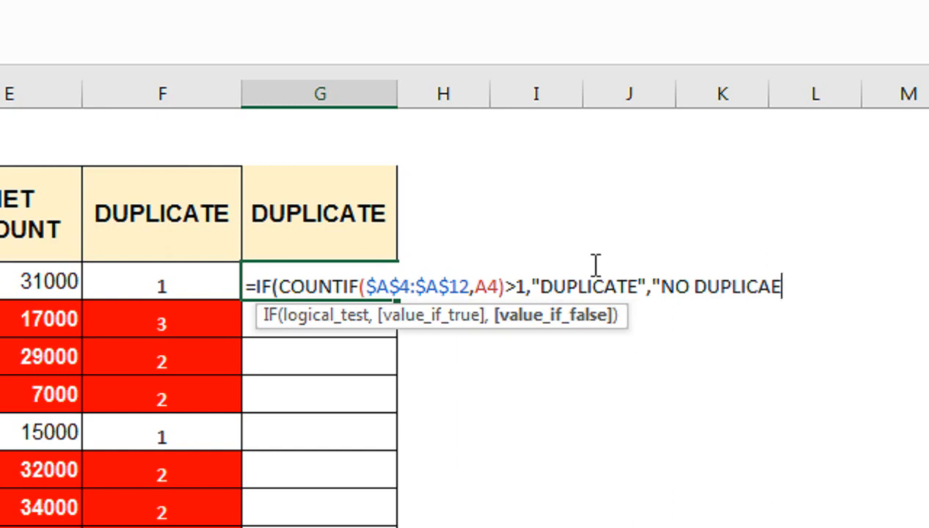
pyautogui.write('TE')
pyautogui.press('Return')
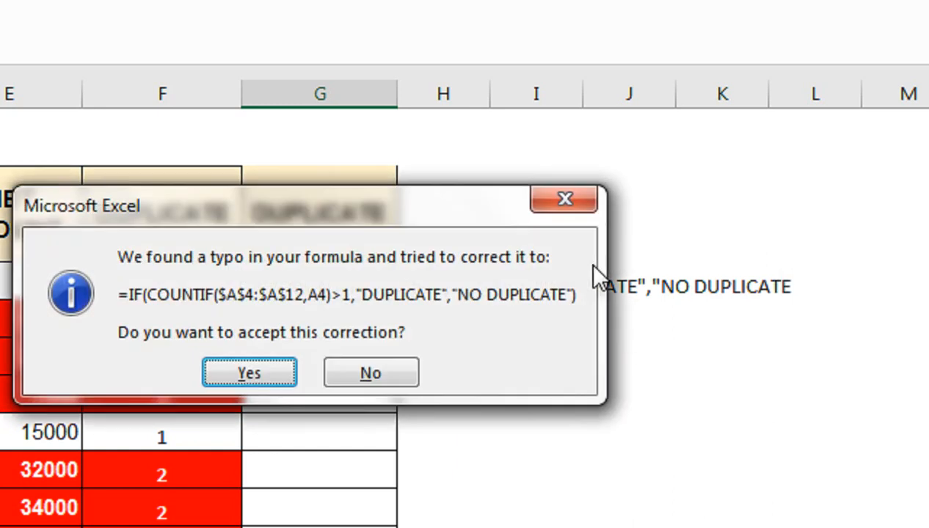
pyautogui.press('Return')
# Fill the G4 duplicate-label formula down through G12.
pyautogui.press('Up')
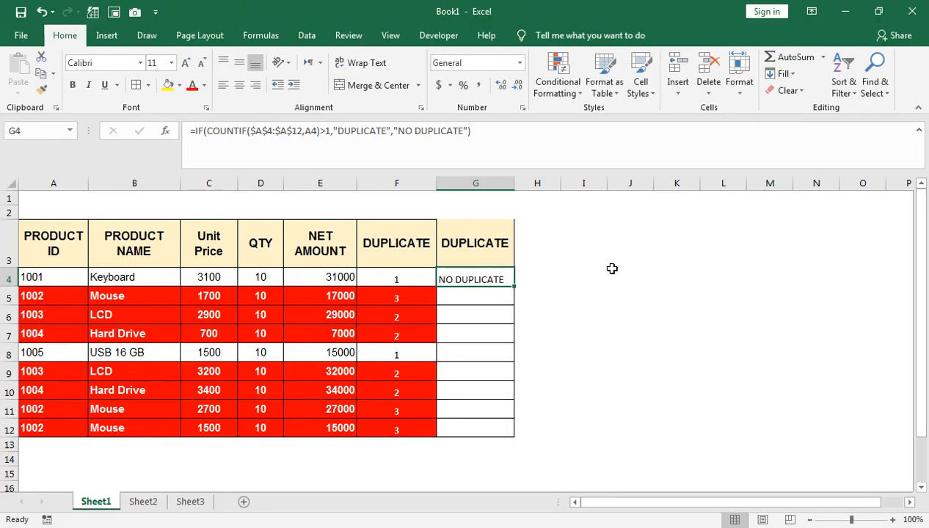
pyautogui.hotkey('shift', 'Down')
pyautogui.hotkey('shift', 'Down')
pyautogui.hotkey('shift', 'Down')
pyautogui.hotkey('shift', 'Down')
pyautogui.hotkey('shift', 'Down')
pyautogui.hotkey('shift', 'Down')
pyautogui.hotkey('shift', 'Down')
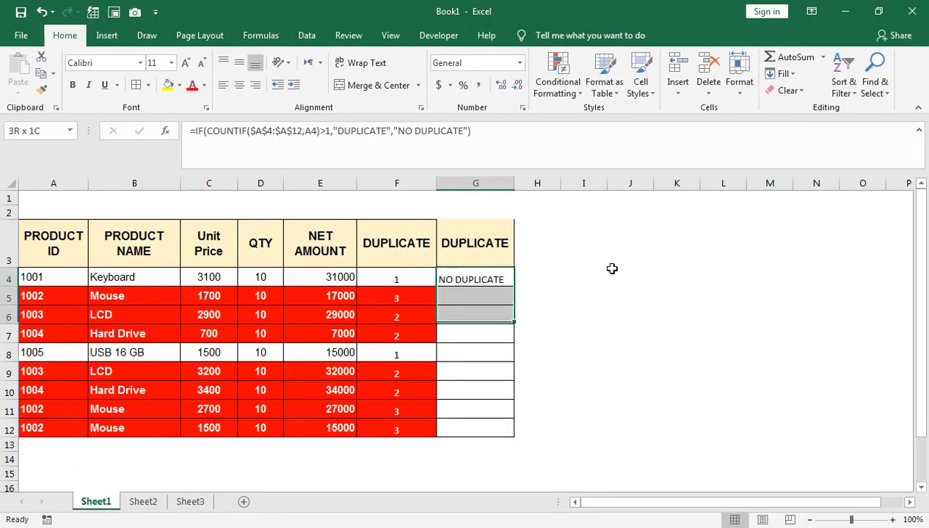
pyautogui.hotkey('shift', 'Down')
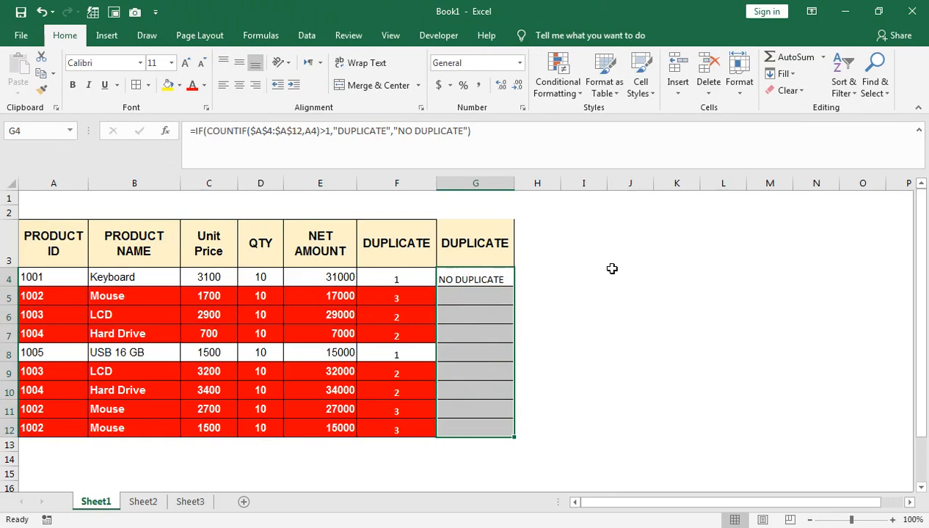
pyautogui.hotkey('ctrl', 'd')
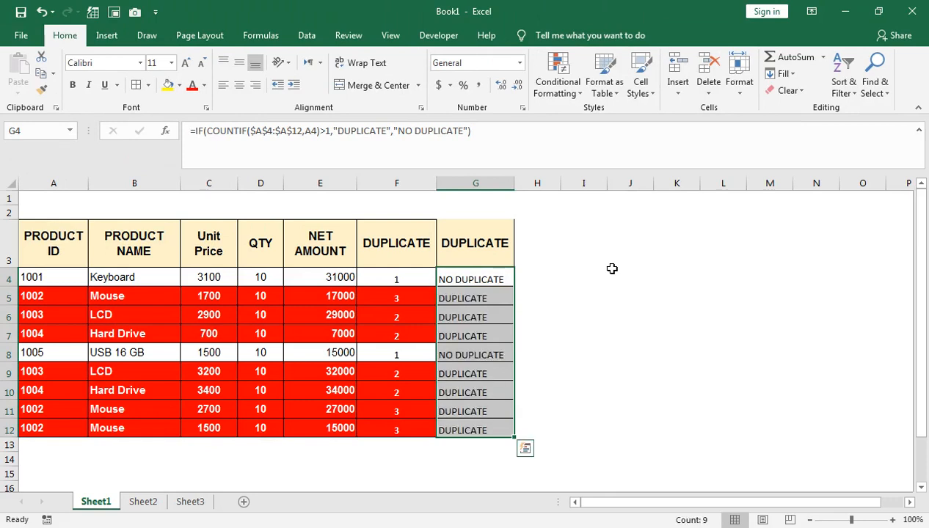
pyautogui.scroll(-2, 331, 404)
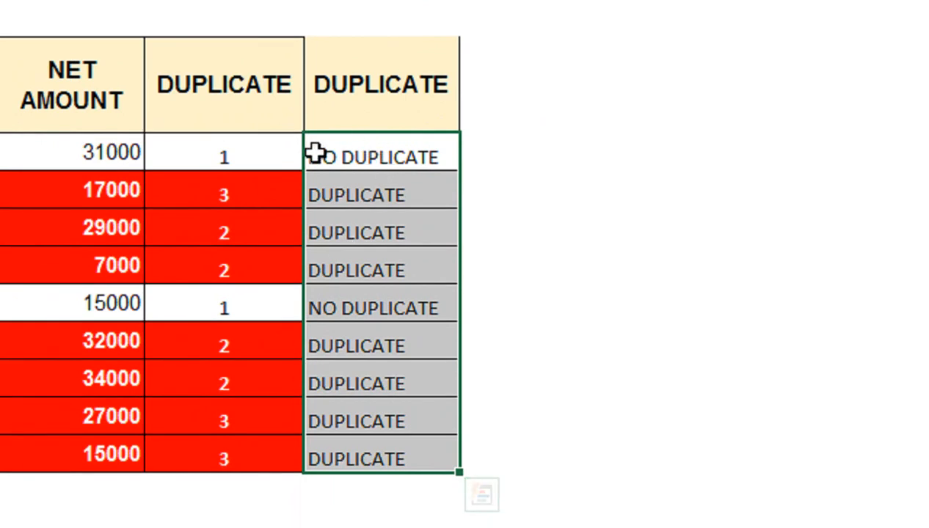
pyautogui.scroll(1, 367, 130)
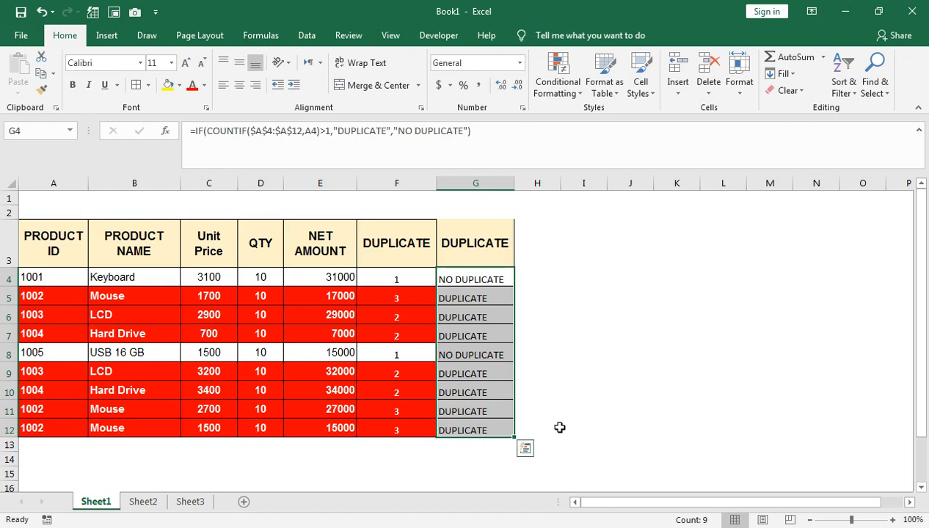
# Set the unit price of the Mouse entry in C11 to 1700.
pyautogui.click(525, 448)
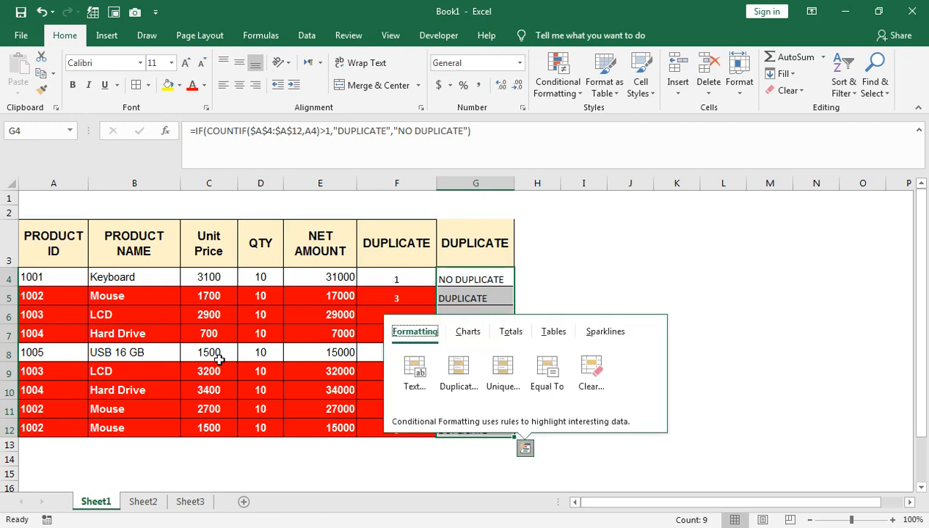
pyautogui.click(215, 365)
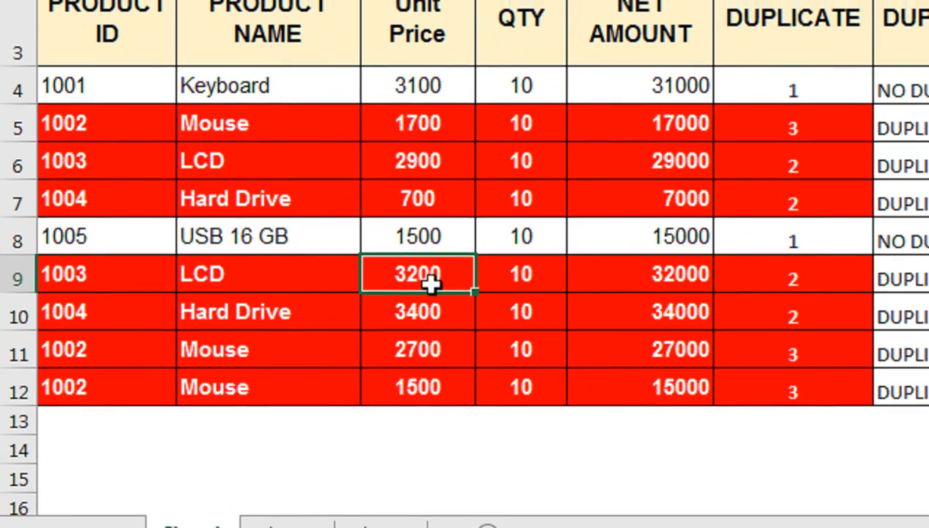
pyautogui.click(431, 351)
pyautogui.write('1700')
pyautogui.press('Return')
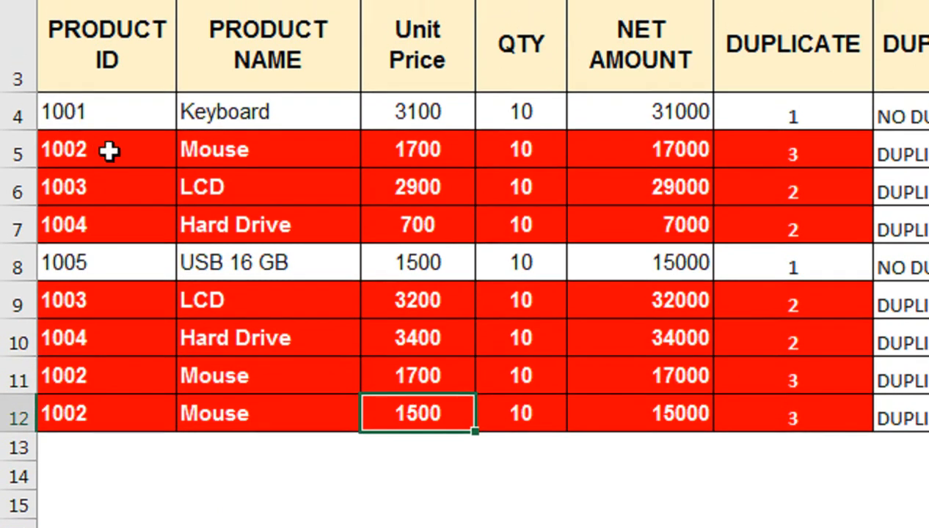
pyautogui.click(428, 150)
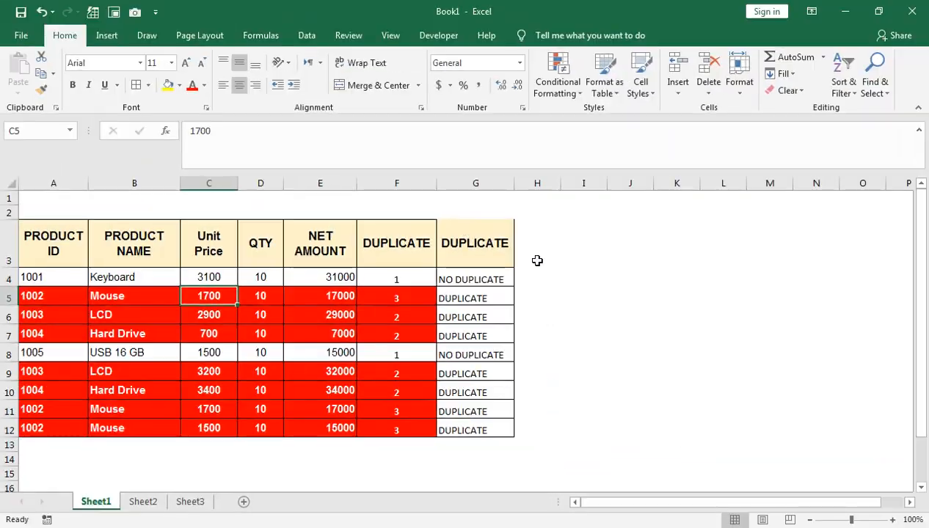
# Widen column H and add a DUPLICATE header in H3.
pyautogui.click(928, 82)
pyautogui.moveTo(484, 160); pyautogui.dragTo(614, 180)
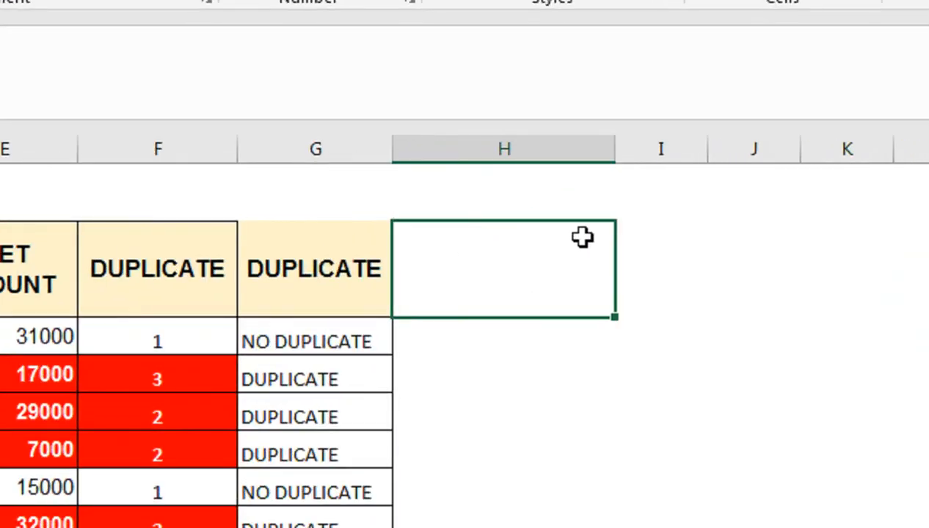
pyautogui.write('DUPLICATE')
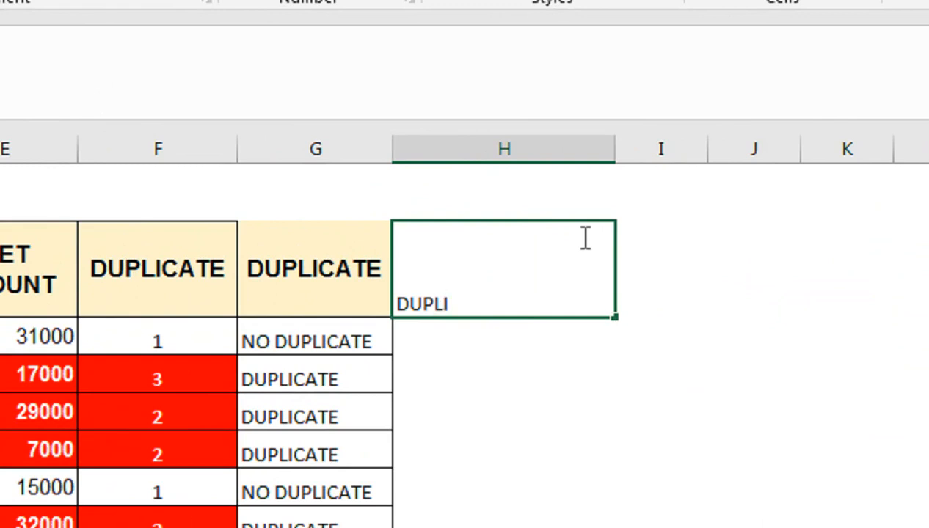
pyautogui.press('Return')
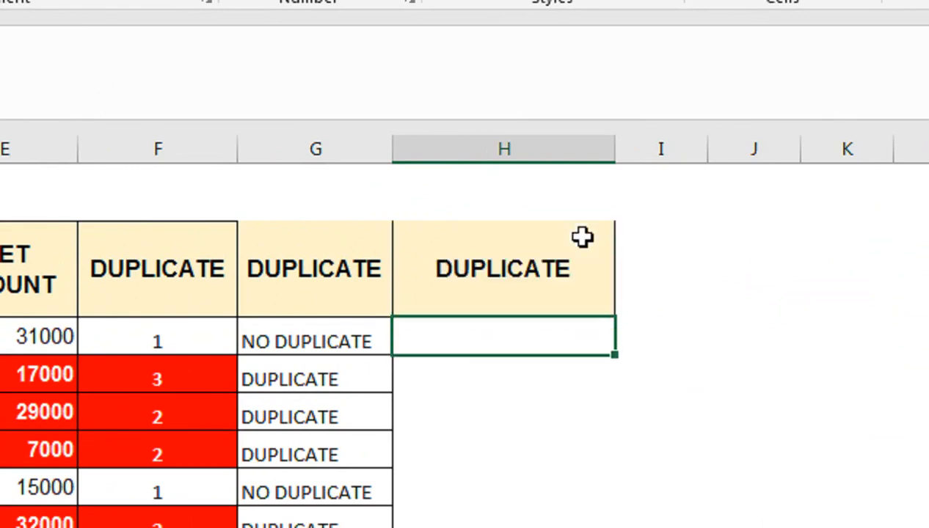
# Start an IF formula in H4 with a nested COUNTIFS function as its logical test.
pyautogui.write('=IF(')
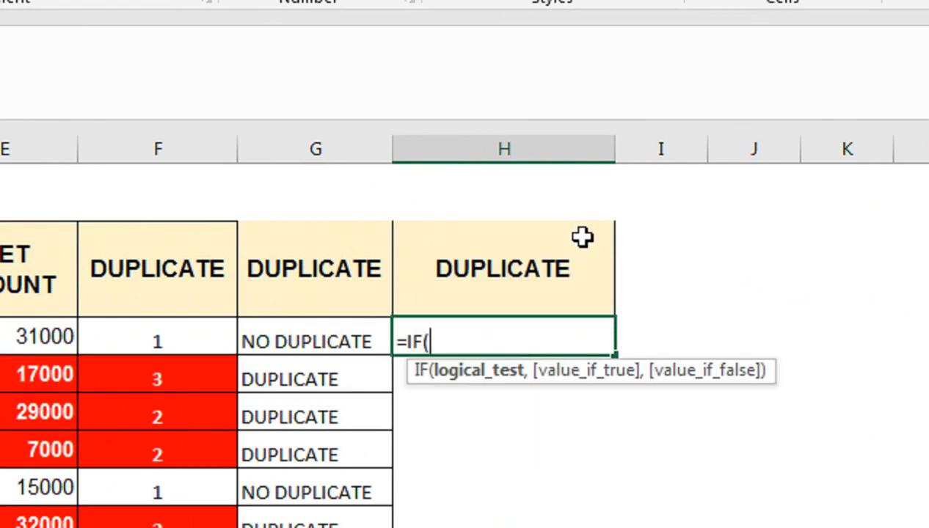
pyautogui.write('COUNTI')
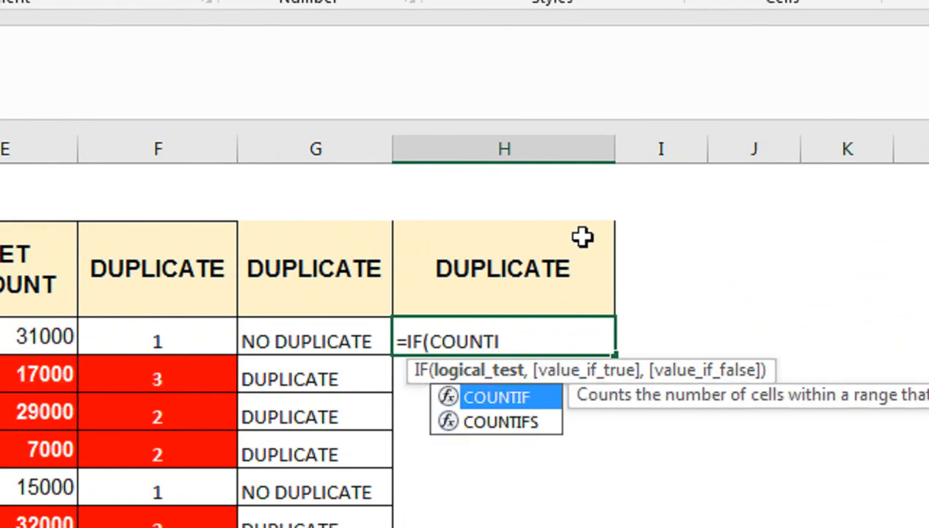
pyautogui.press('Down')
pyautogui.press('Tab')
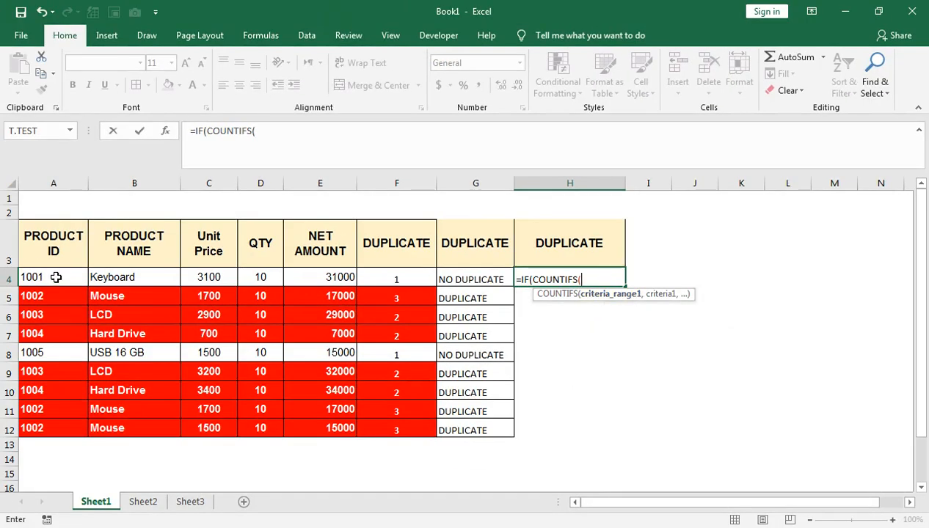
# Set the first COUNTIFS pair in H4 to the absolute range $A$4:$A$12 with criterion A4.
pyautogui.moveTo(51, 277); pyautogui.dragTo(62, 422)
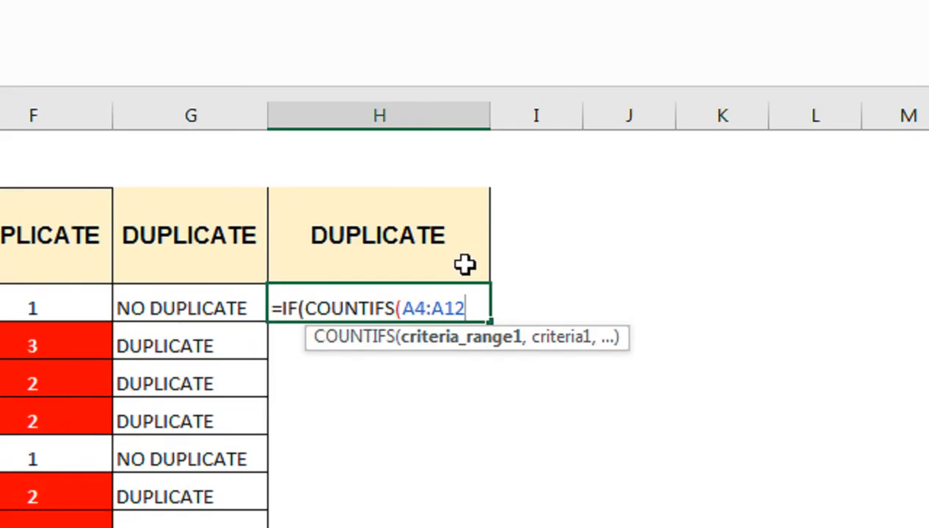
pyautogui.press('F4')
pyautogui.write(',')
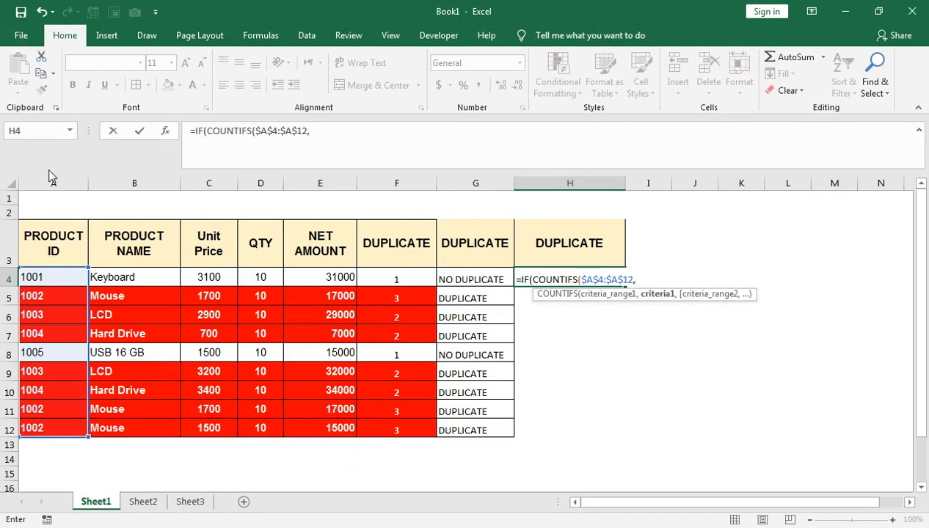
pyautogui.click(40, 280)
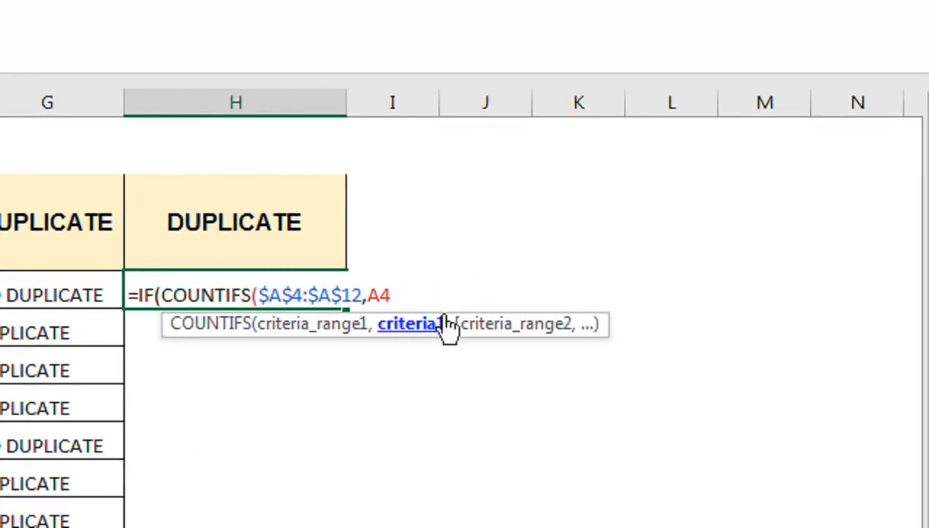
pyautogui.write(',')
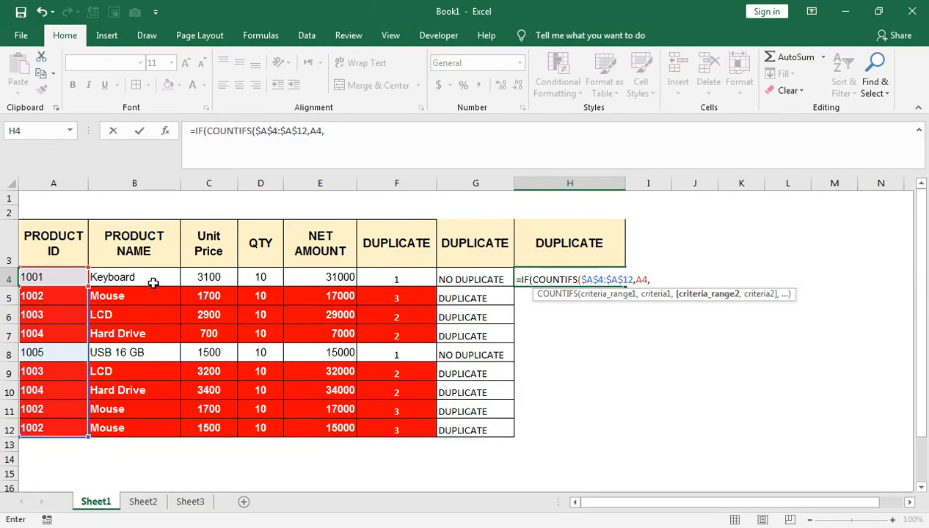
# Add the second COUNTIFS pair in H4, using the absolute range $B$4:$B$12 with criterion B4.
pyautogui.moveTo(150, 279); pyautogui.dragTo(146, 430)
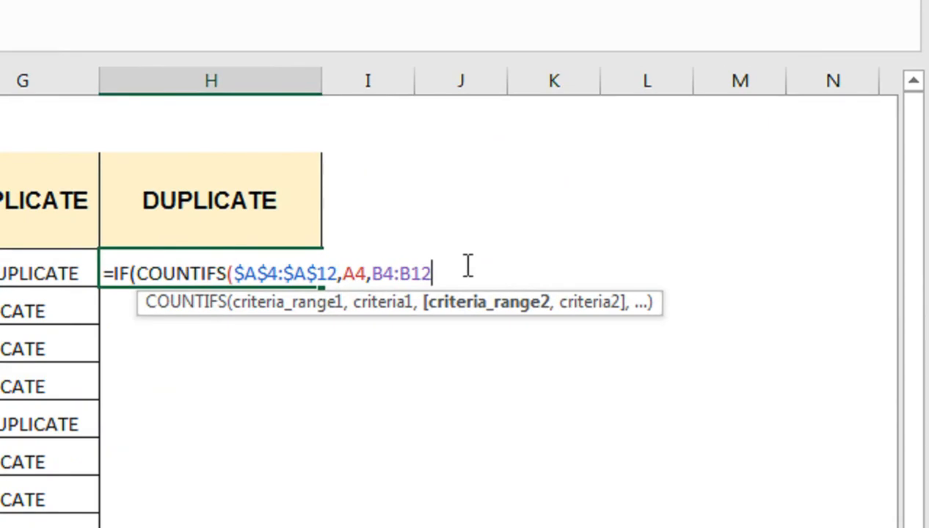
pyautogui.press('F4')
pyautogui.write(',')
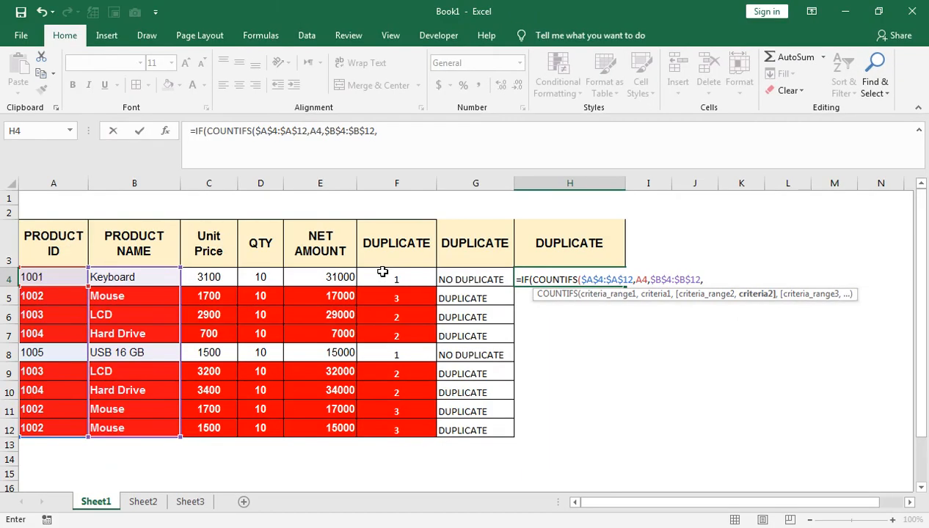
pyautogui.click(145, 277)
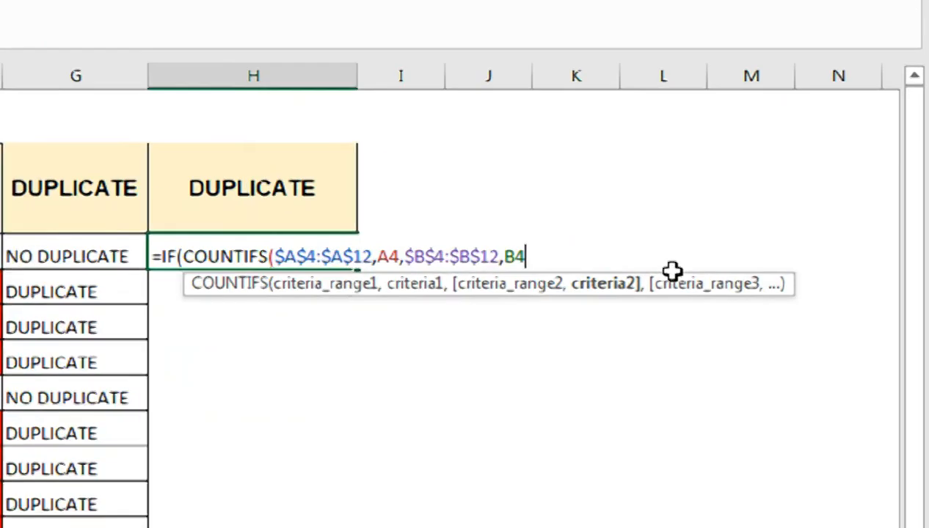
pyautogui.write(',')
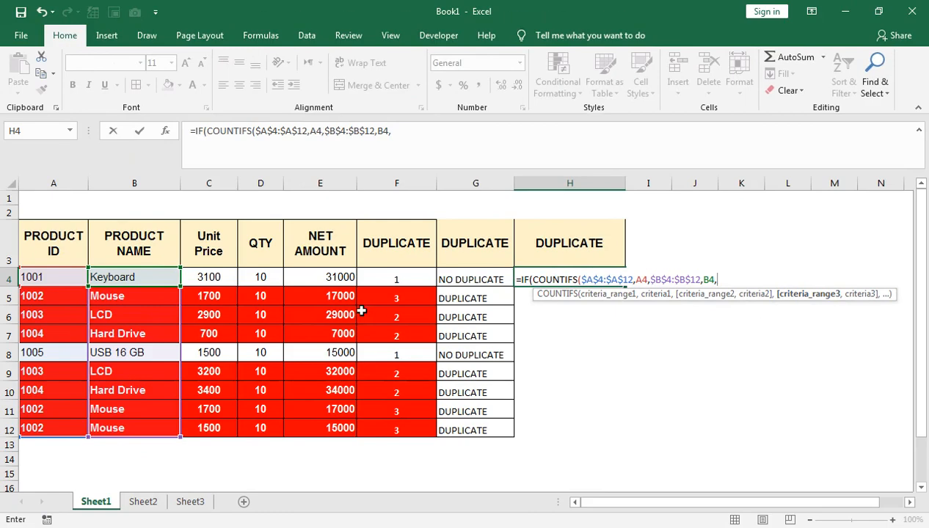
# Add the third COUNTIFS pair in H4, using the absolute range $C$4:$C$12 with criterion C4.
pyautogui.moveTo(201, 277); pyautogui.dragTo(198, 428)
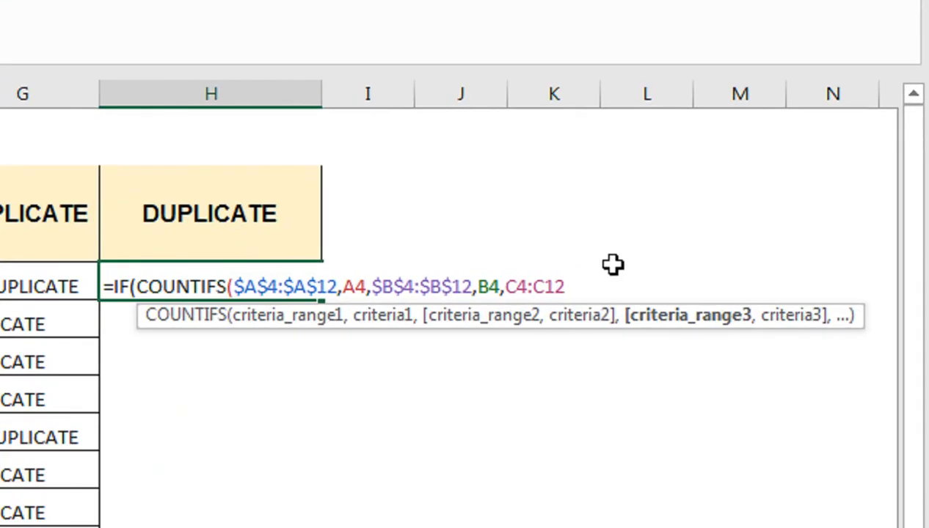
pyautogui.press('F4')
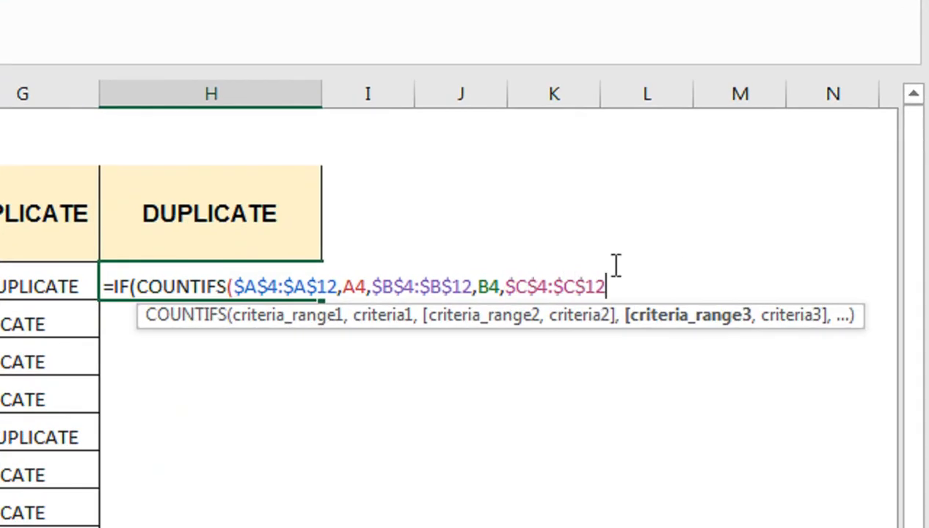
pyautogui.write(',')
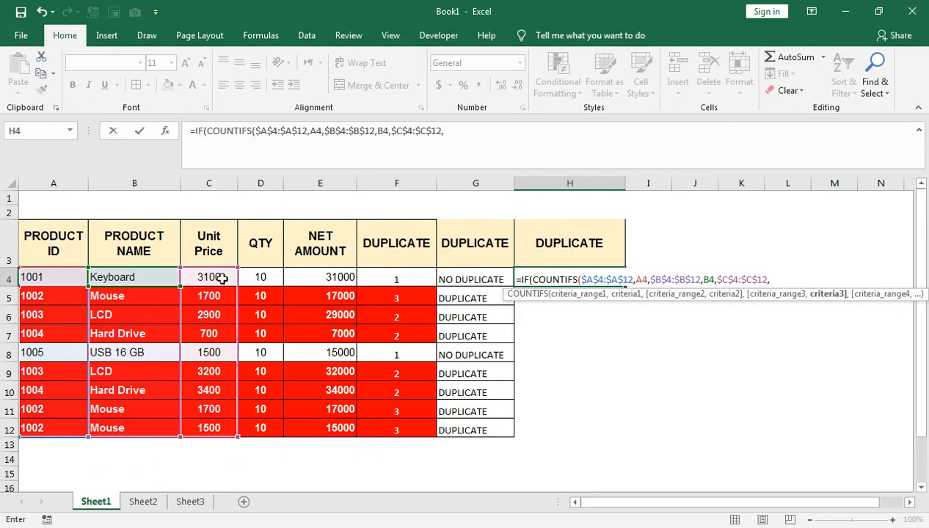
pyautogui.click(213, 277)
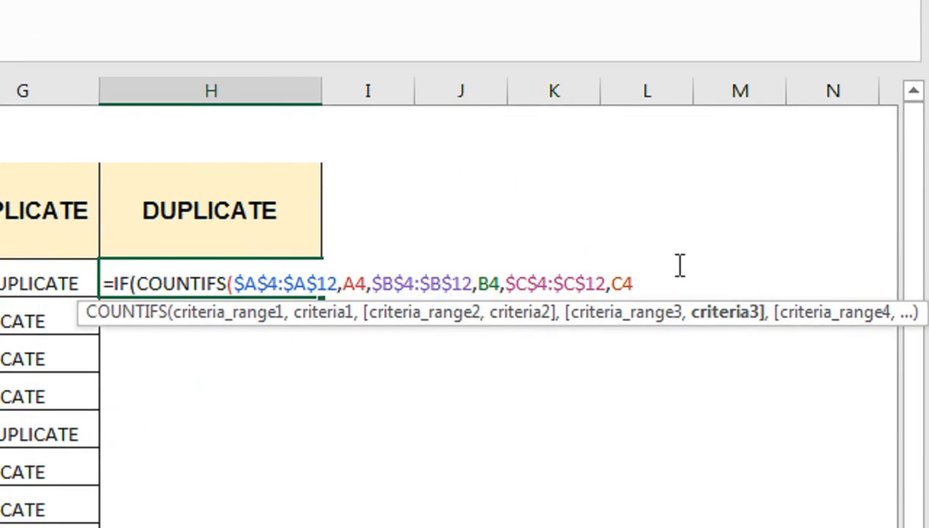
# Complete the H4 formula with the COUNTIFS test >1, returning "DUPLICATE" if true and "NO DUPLICATE" if false.
pyautogui.write(')')
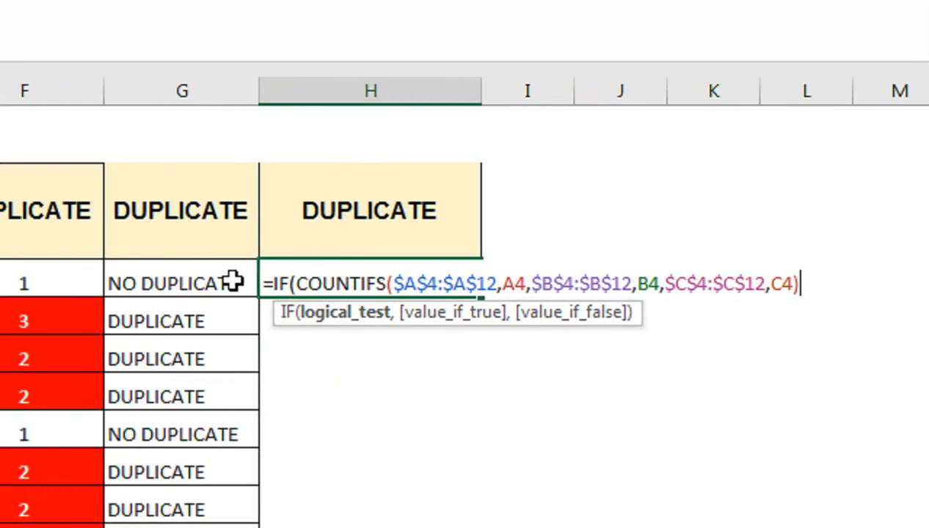
pyautogui.write('>1,"')
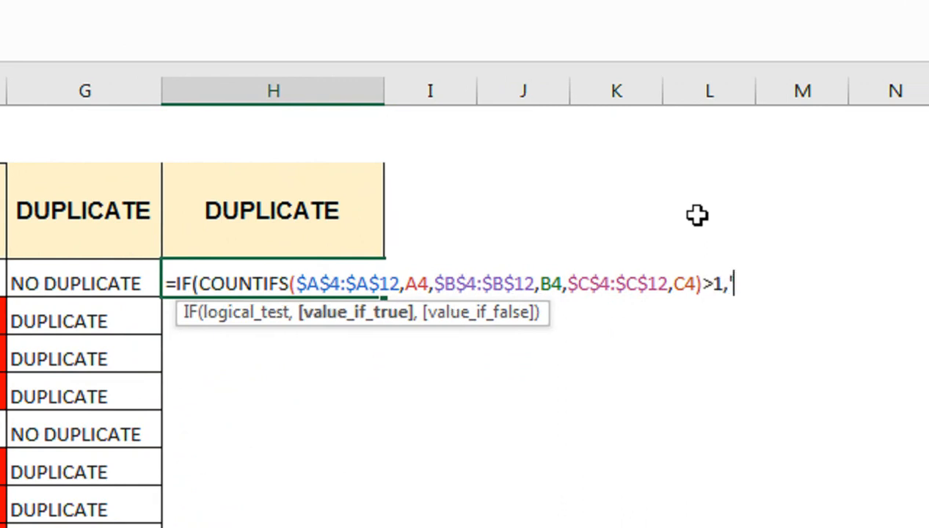
pyautogui.write('"DUPLICATE",')
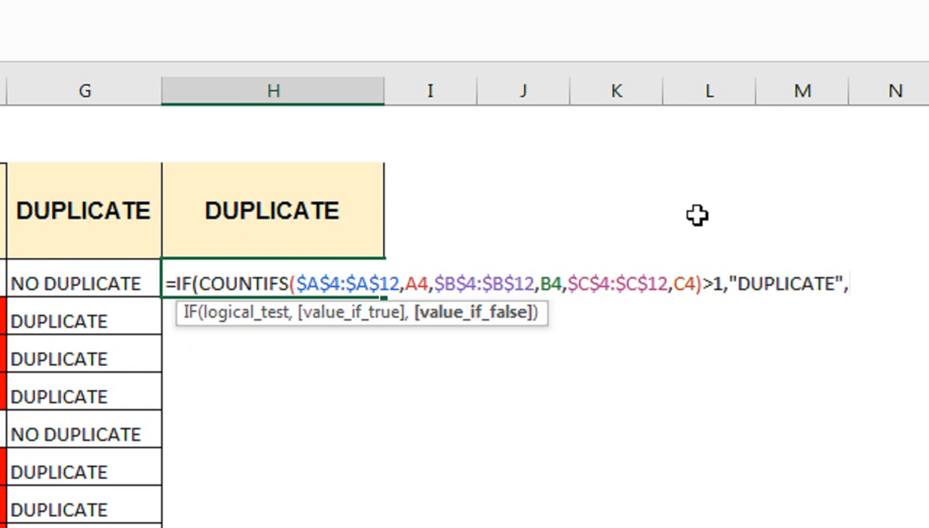
pyautogui.write('"NO D')
pyautogui.write('UPLICATE')
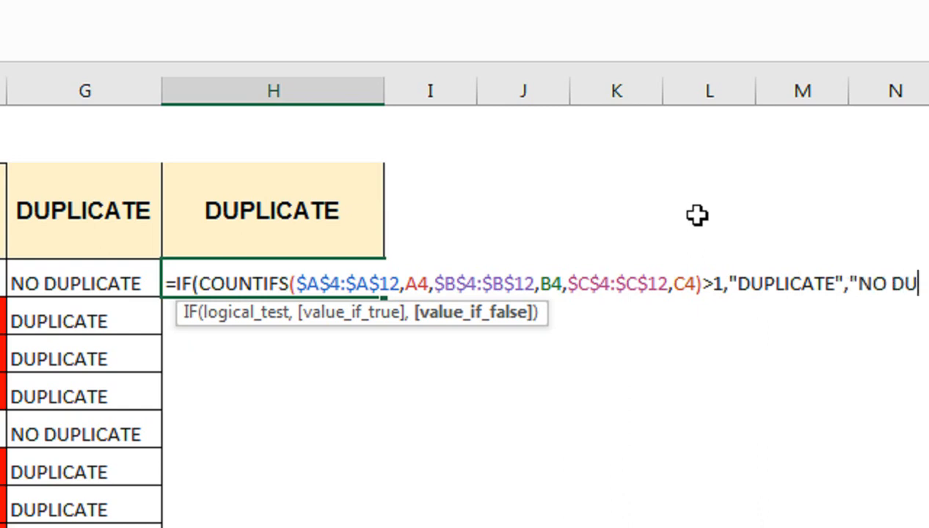
pyautogui.write('")')
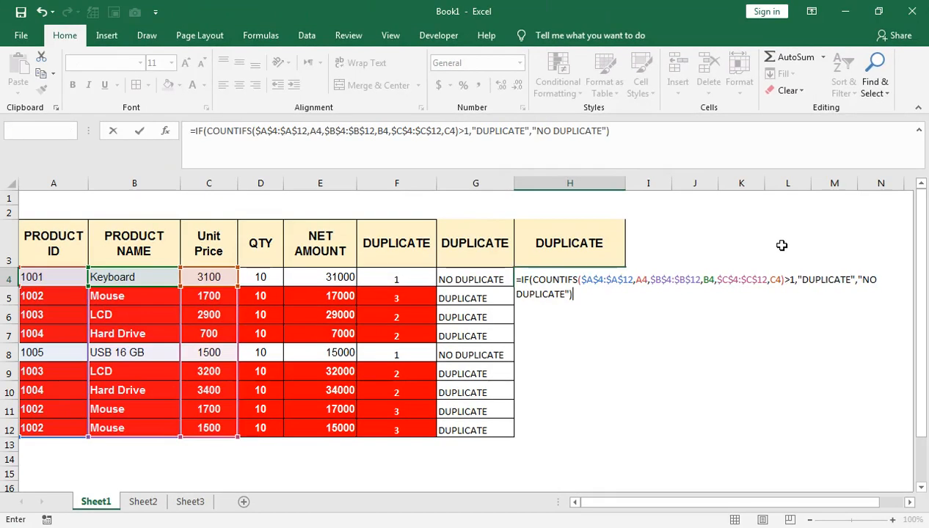
pyautogui.press('Return')
# Fill the IF/COUNTIFS formula from H4 down through H12, the last row of the product table.
pyautogui.click(262, 289)
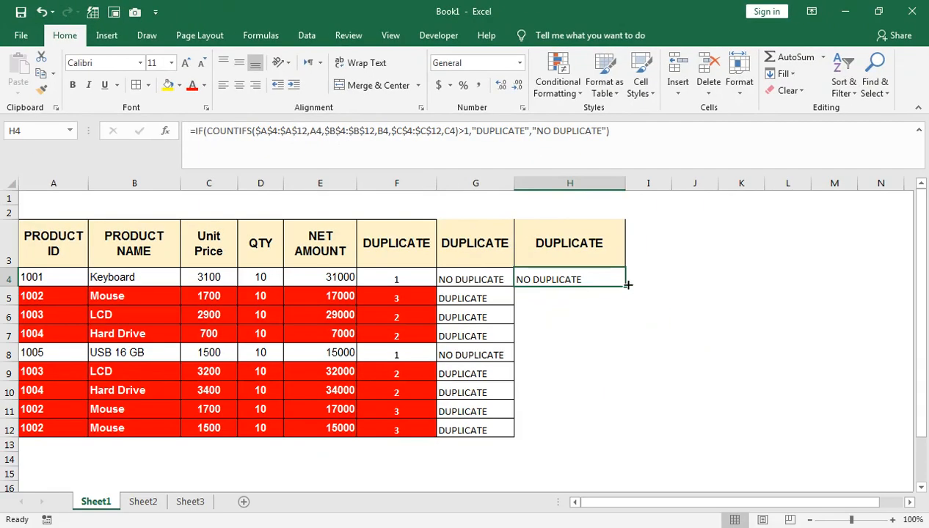
pyautogui.moveTo(625, 284); pyautogui.dragTo(632, 444)
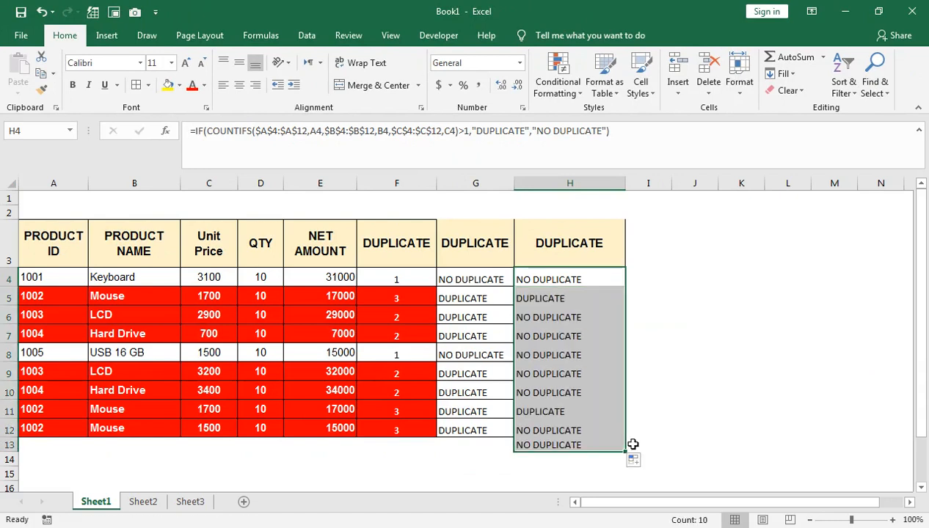
pyautogui.hotkey('ctrl', 'z')
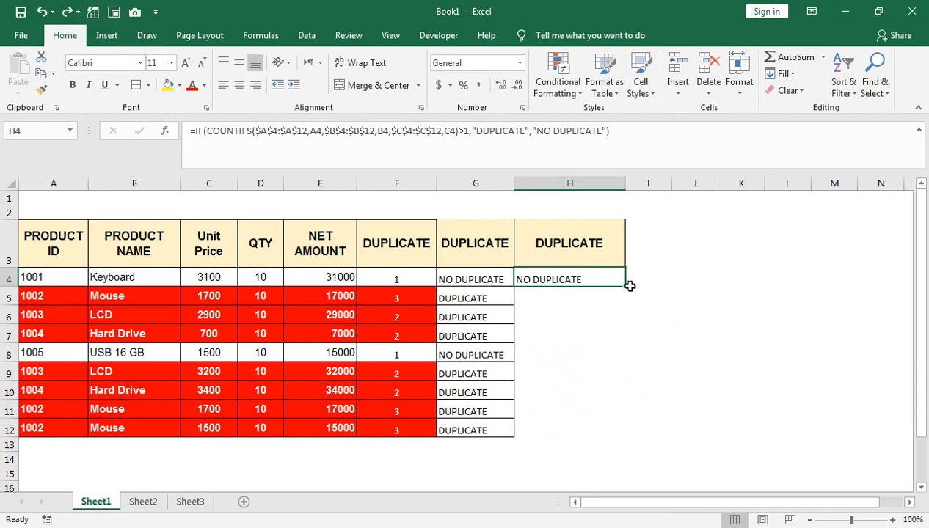
pyautogui.moveTo(625, 286); pyautogui.dragTo(623, 436)
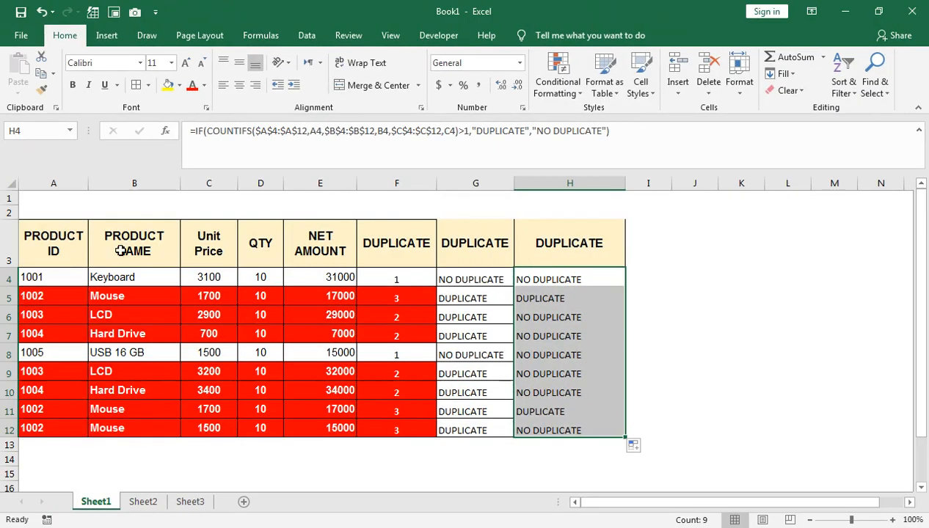
# Remove duplicate rows from the product table with Remove Duplicates, comparing only the PRODUCT ID column.
pyautogui.click(38, 244)
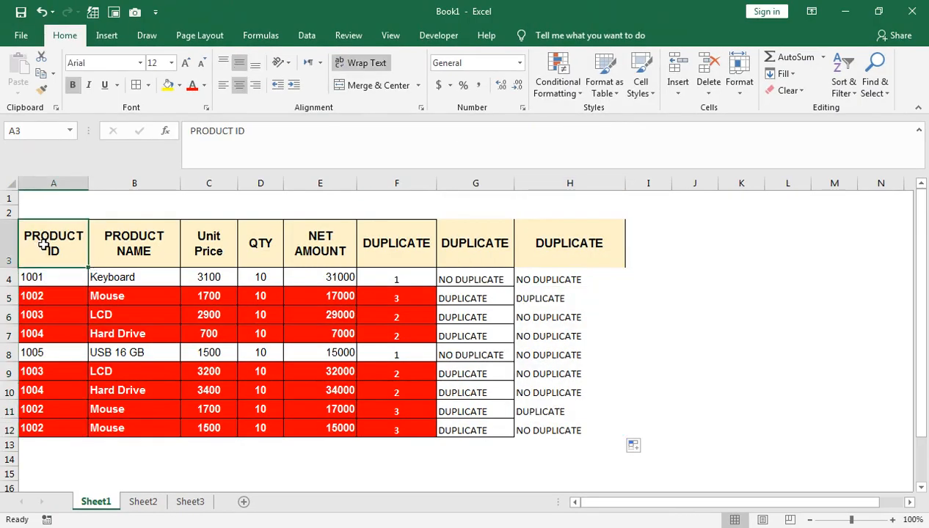
pyautogui.click(306, 35)
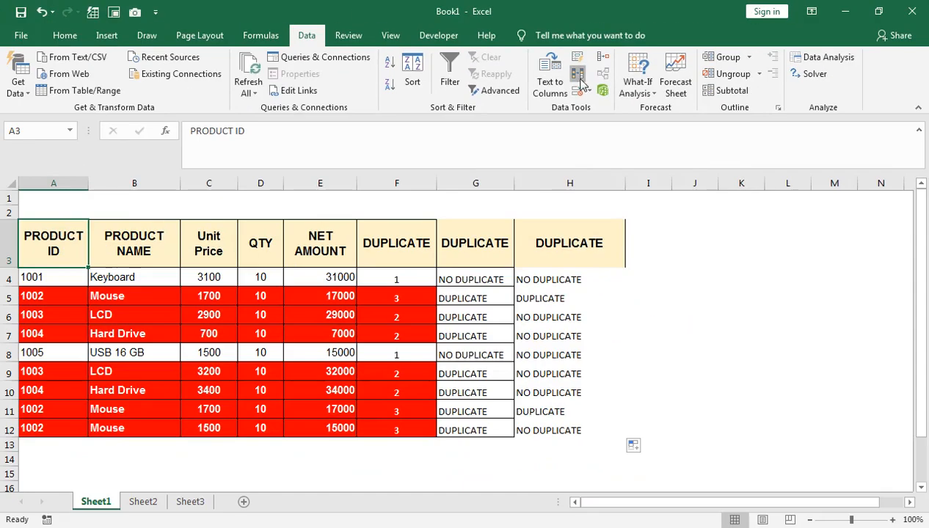
pyautogui.click(467, 149)
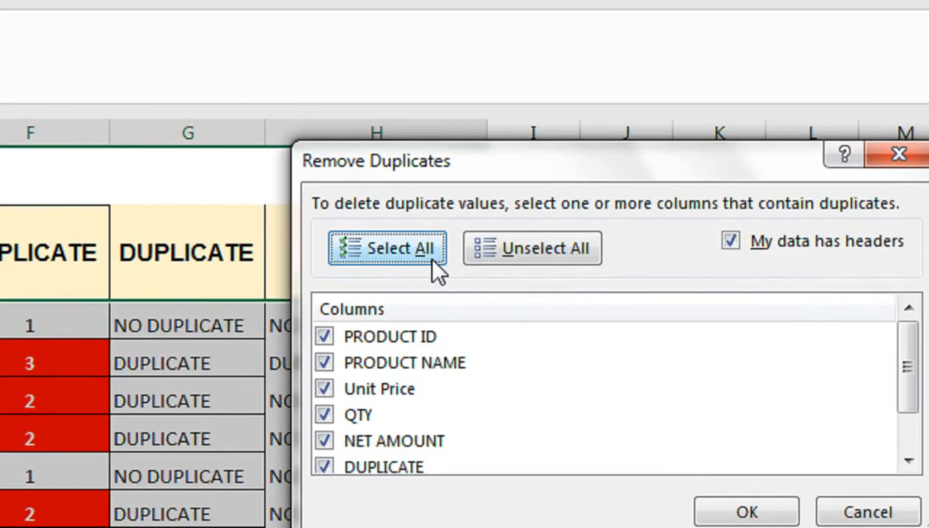
pyautogui.click(533, 264)
pyautogui.click(342, 337)
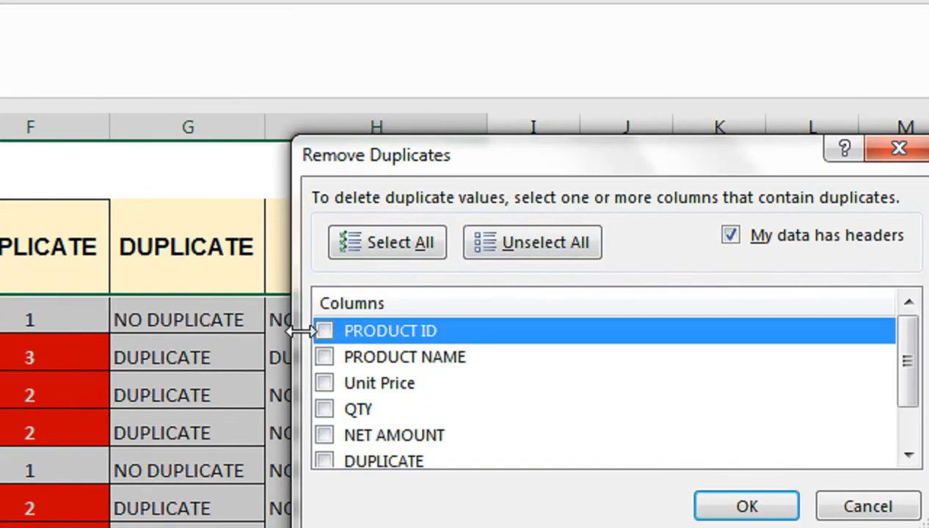
pyautogui.click(324, 331)
pyautogui.click(710, 507)
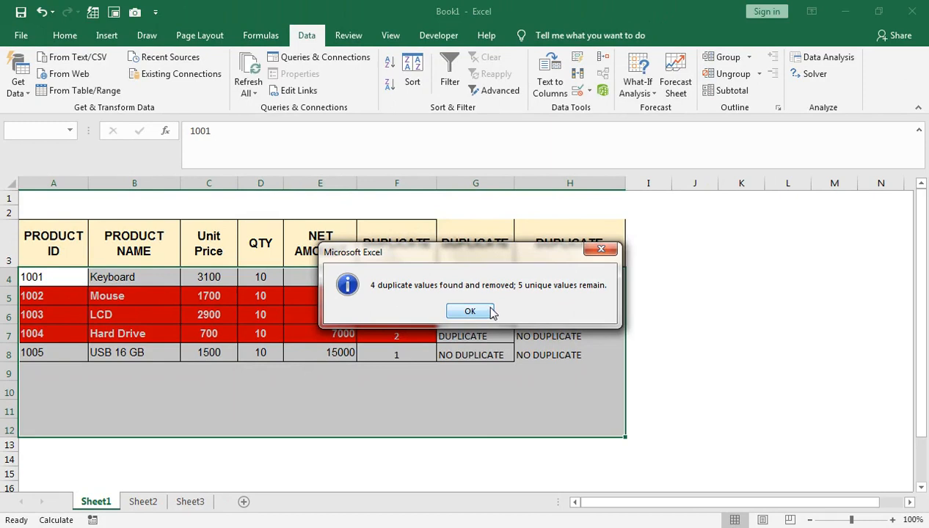
pyautogui.click(605, 253)
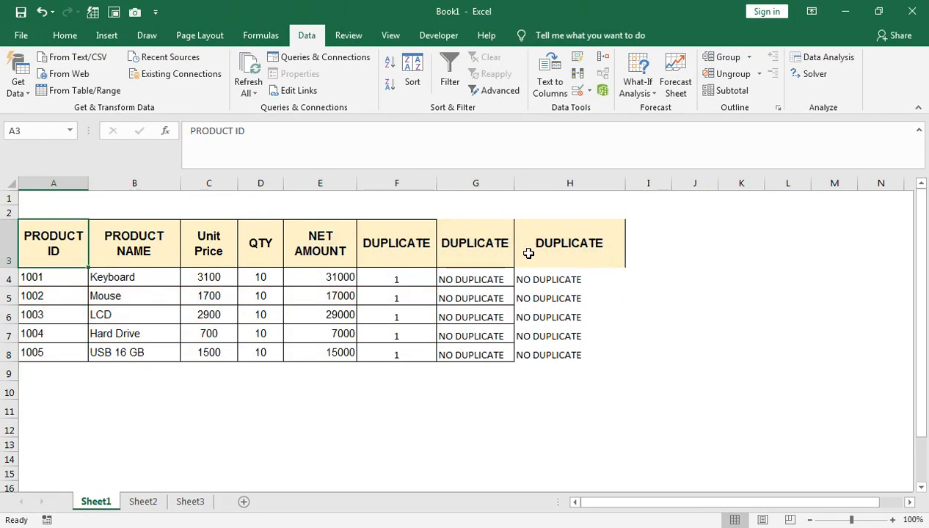
# Undo the removal of the duplicate rows from the product table.
pyautogui.hotkey('ctrl', 'z')
pyautogui.click(336, 290)
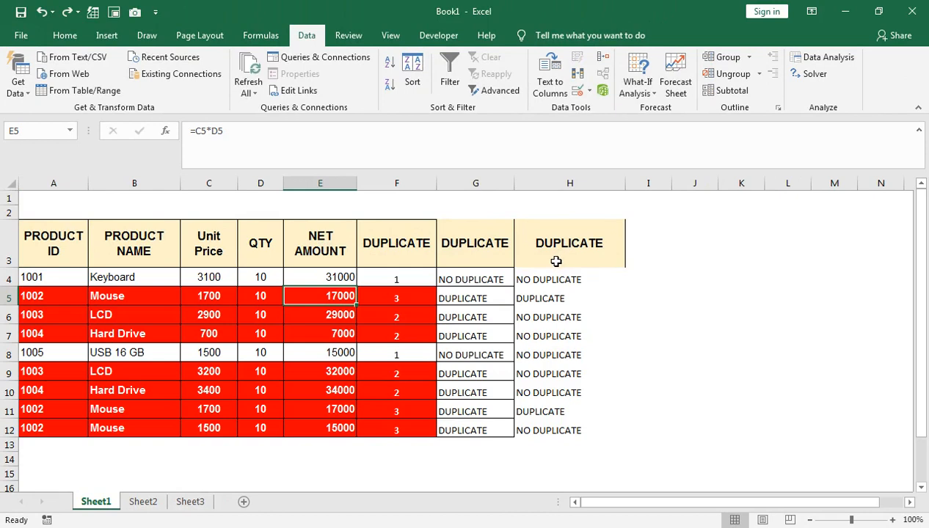